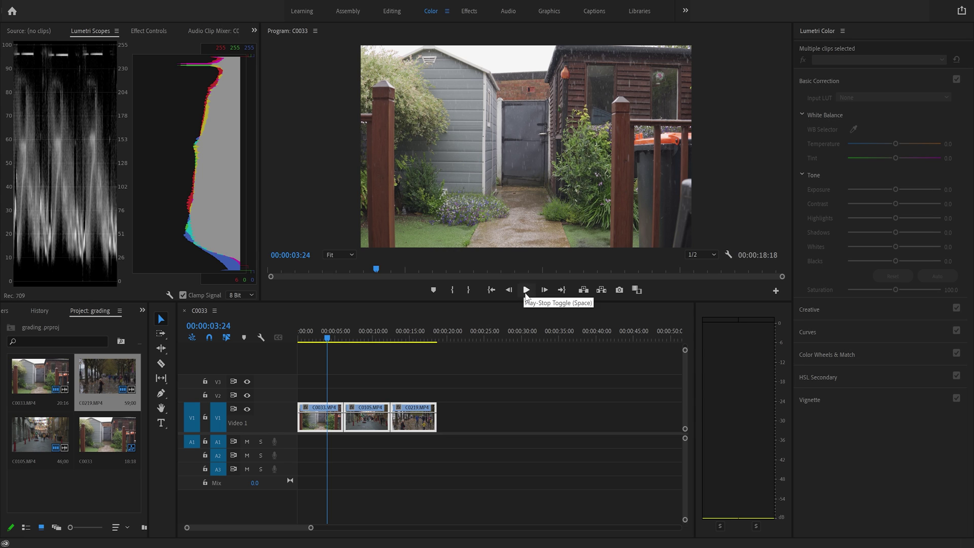
- Play through the garden and street clips, then enlarge the Program monitor
click(525, 295)
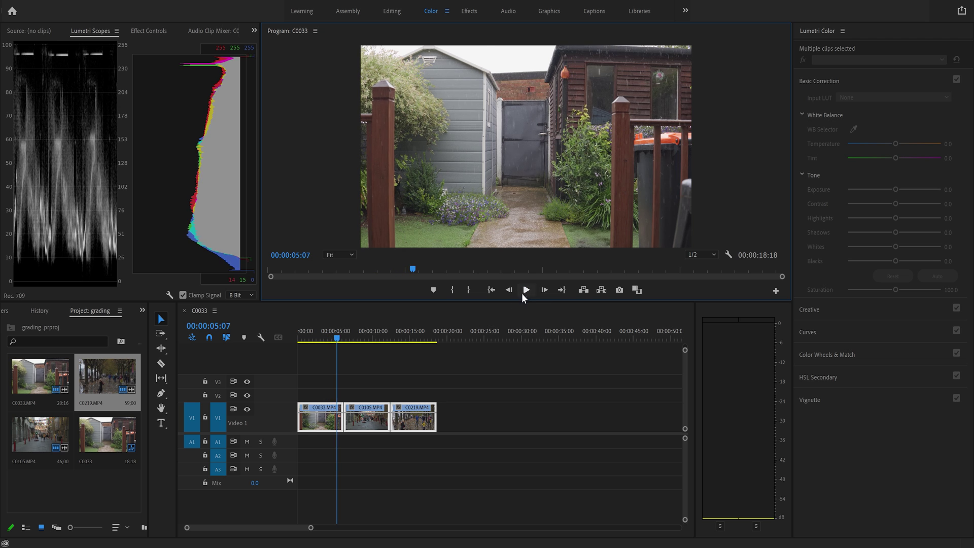
click(523, 294)
click(354, 330)
click(524, 293)
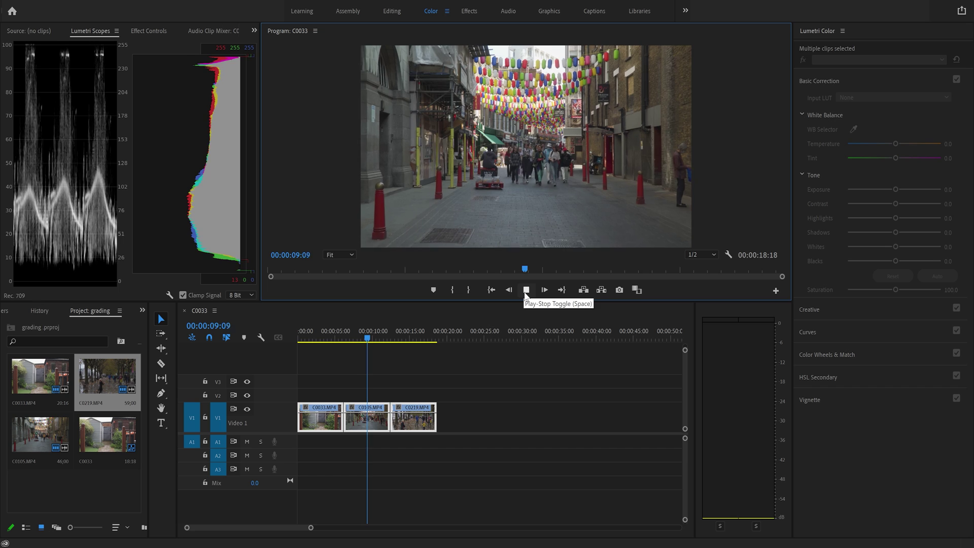
click(525, 294)
drag(522, 300, 520, 376)
- Play the bubbles clip, then return the playhead to the garden shed frame at 00:00:02:10
click(406, 399)
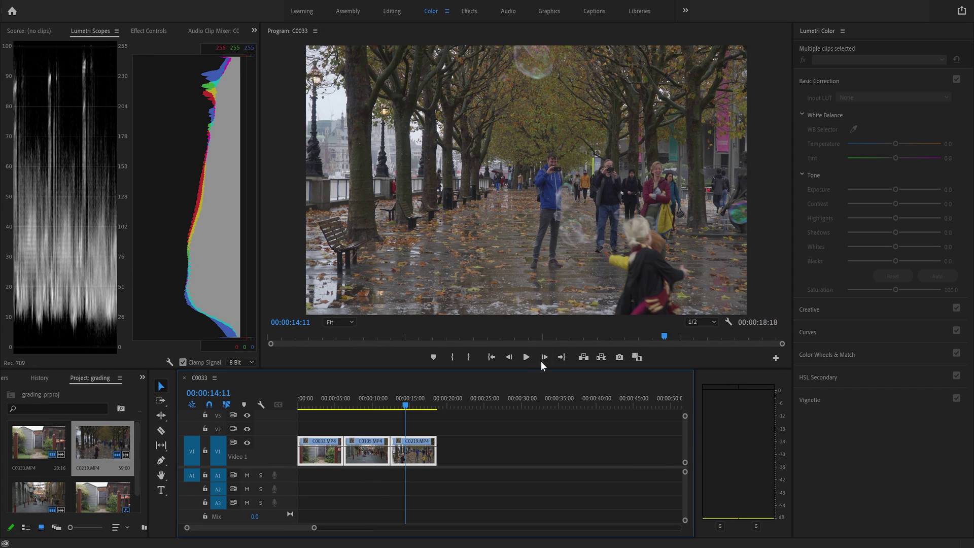
click(525, 357)
click(526, 357)
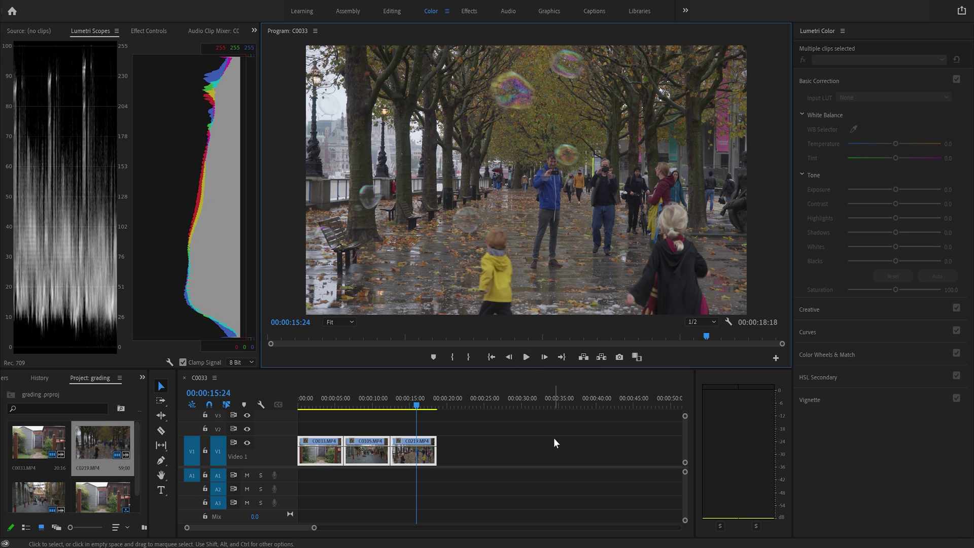
click(315, 404)
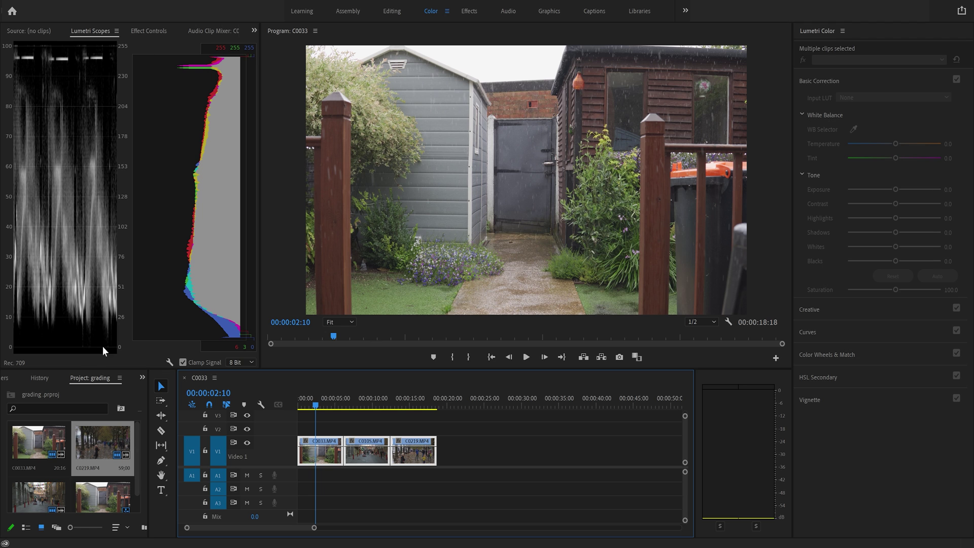
- Turn off the Histogram in the Lumetri Scopes display options
right_click(187, 241)
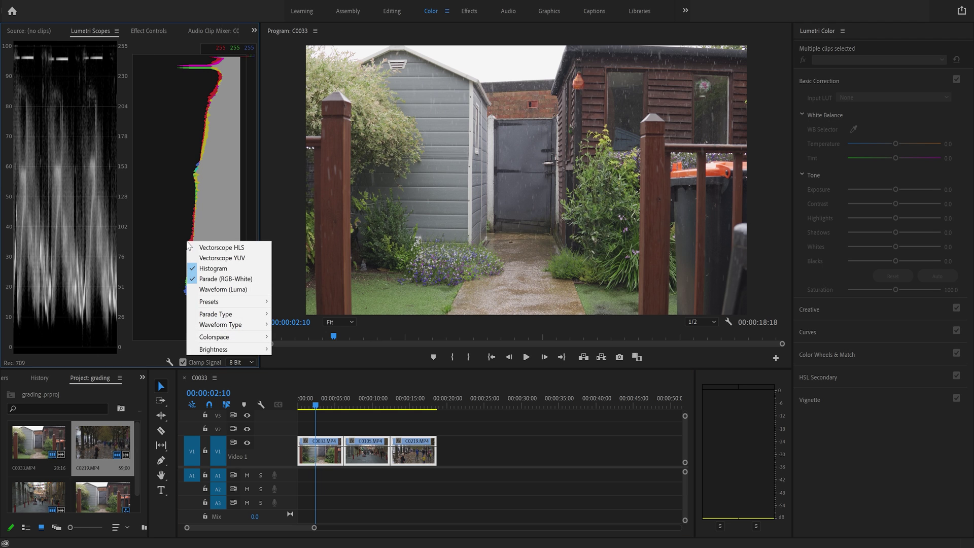
click(192, 270)
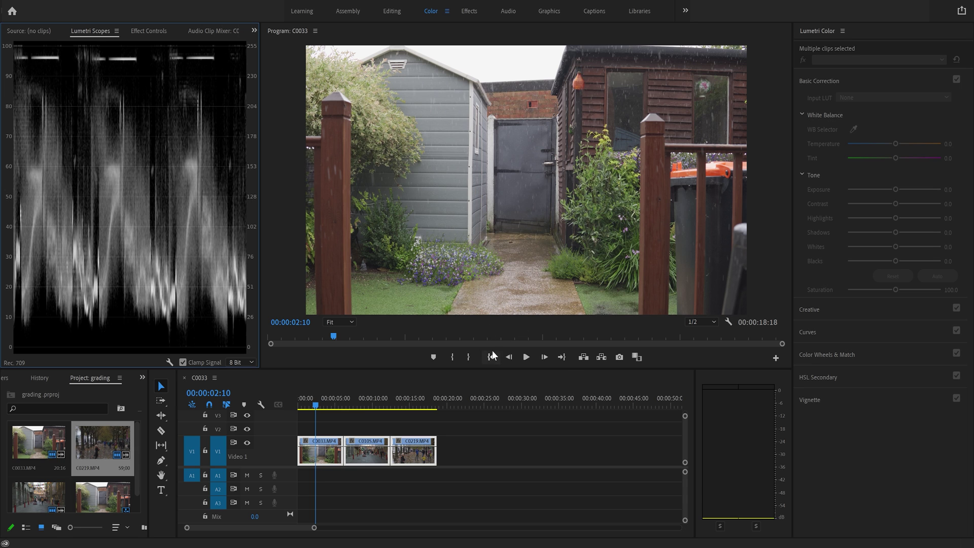
- Select clip C0033 and white-balance it on the grey door (Temperature 3.1, Tint -3.1)
click(333, 462)
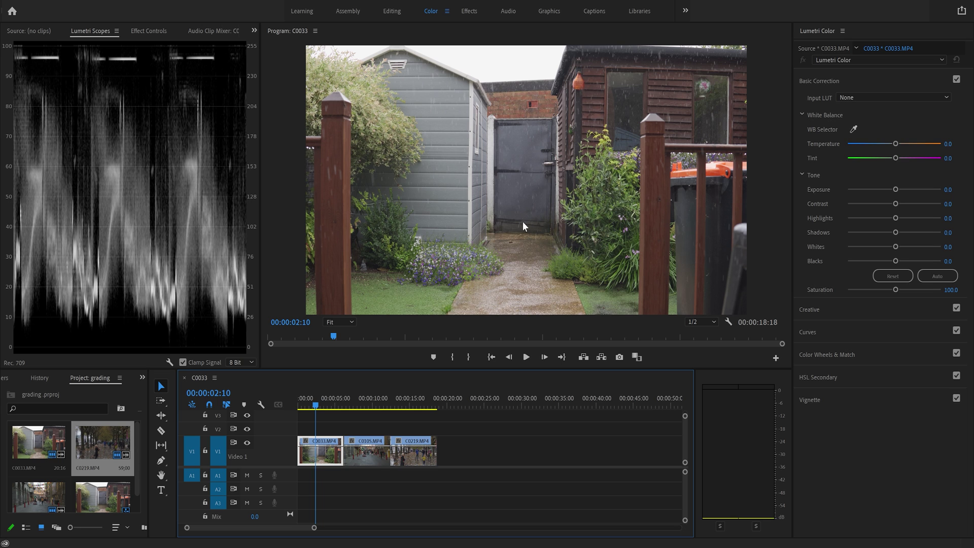
click(853, 130)
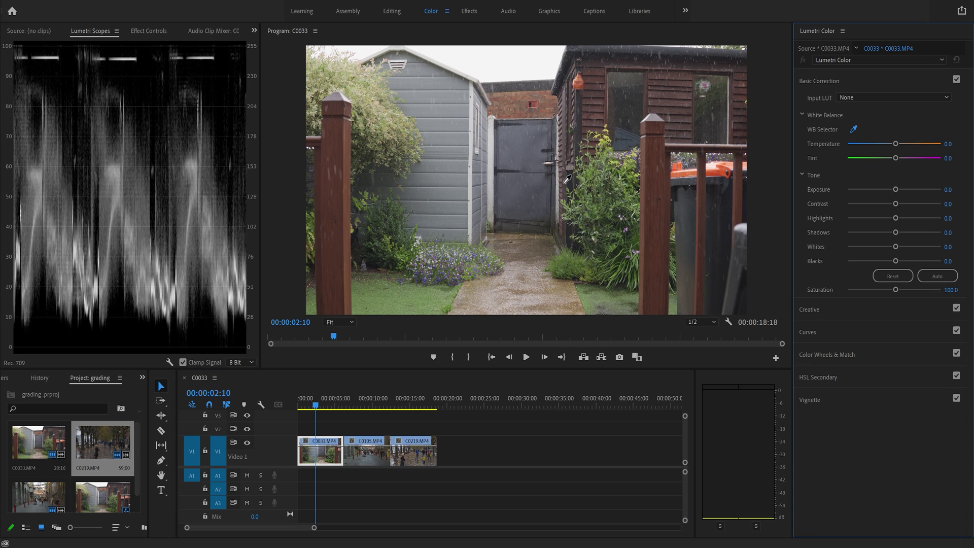
click(495, 162)
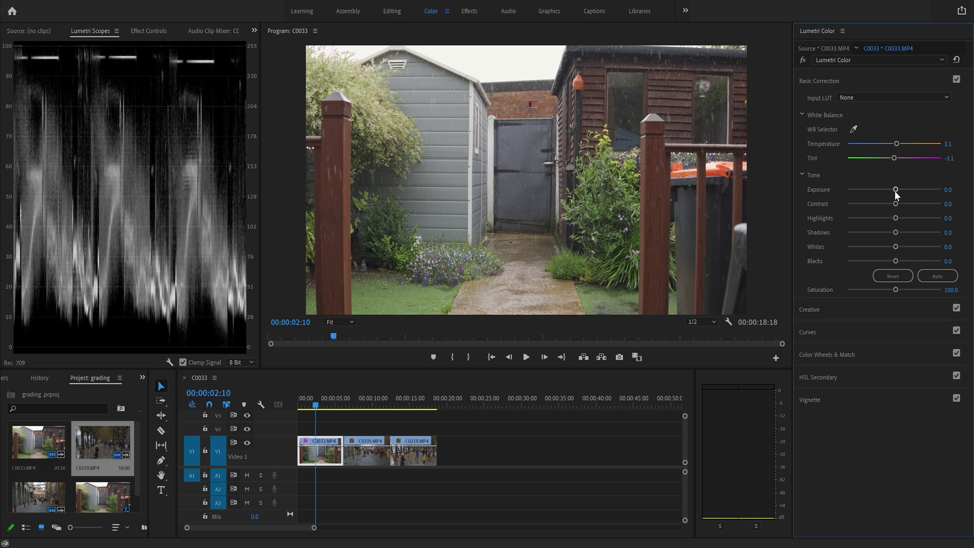
- Lower clip C0033's Exposure to -0.1
drag(895, 191, 893, 190)
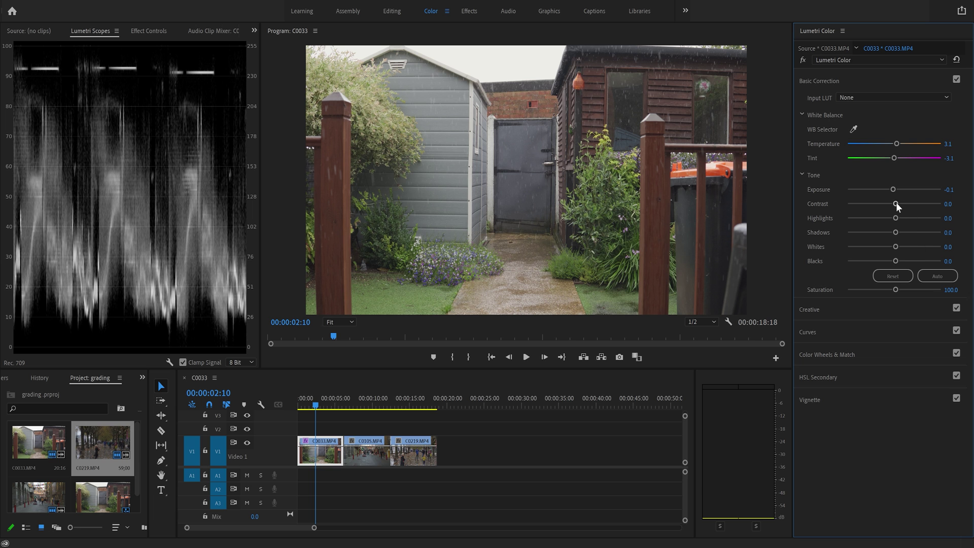
- Set clip C0033's Contrast to 49.2 after comparing higher and lower values
drag(896, 204, 916, 207)
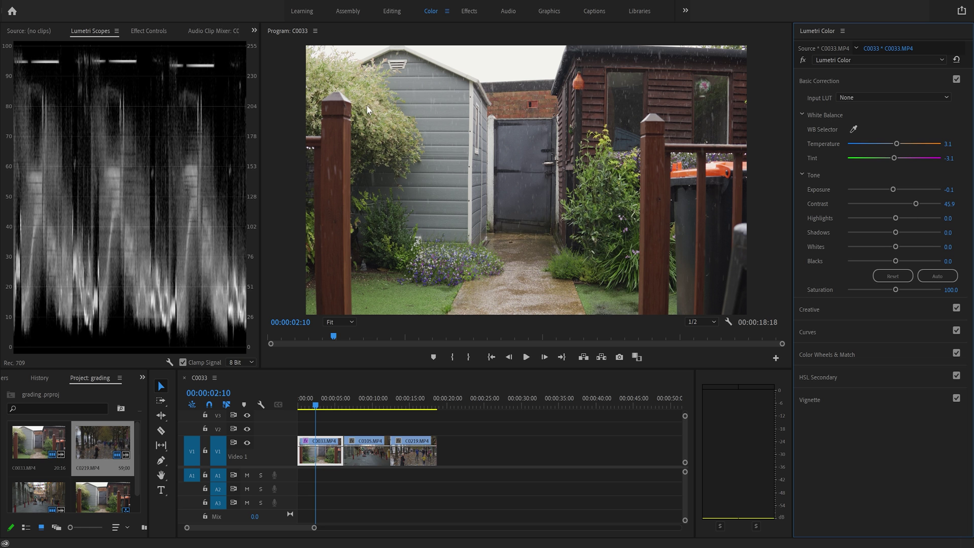
mouse_move(915, 204)
mouse_down()
mouse_move(890, 203)
mouse_move(926, 206)
mouse_move(901, 213)
mouse_move(920, 206)
mouse_move(900, 209)
mouse_move(911, 206)
mouse_up()
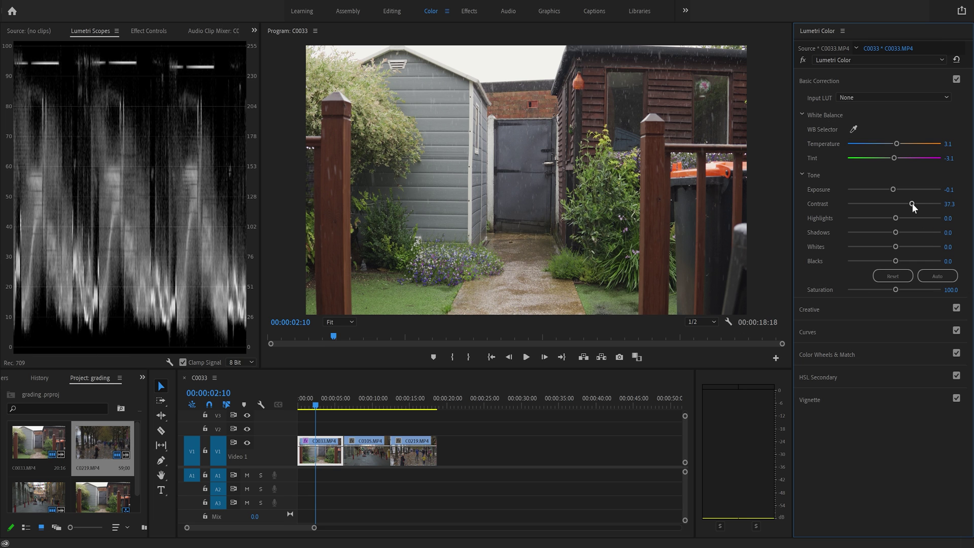
mouse_move(911, 203)
mouse_down()
mouse_move(902, 203)
mouse_move(918, 203)
mouse_up()
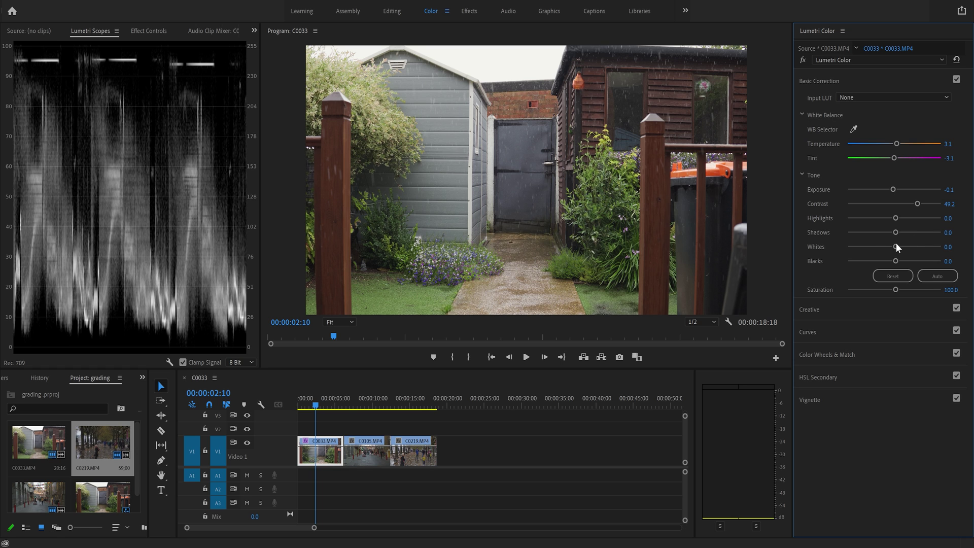
- Leave clip C0033's Whites at 5.9 after comparing brighter and darker levels
drag(894, 247, 897, 243)
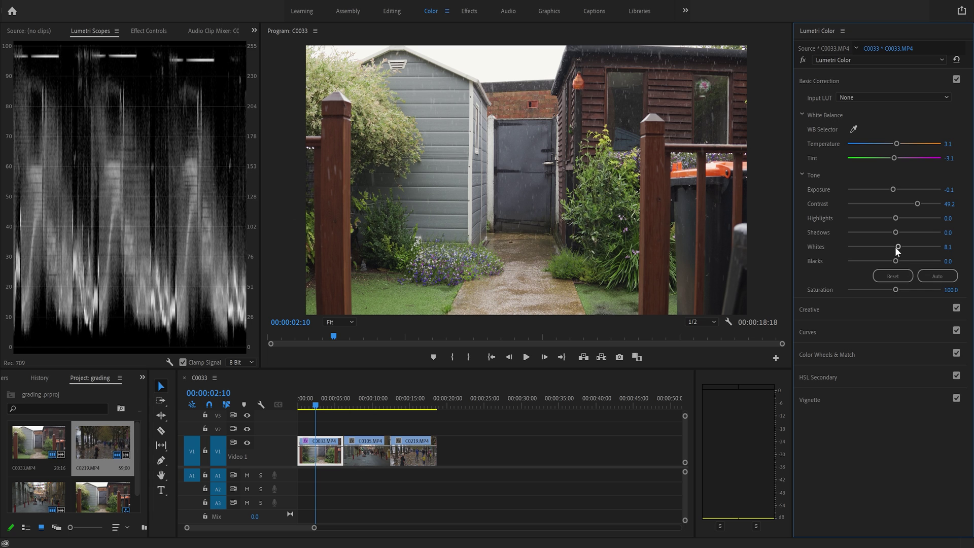
drag(899, 246, 897, 246)
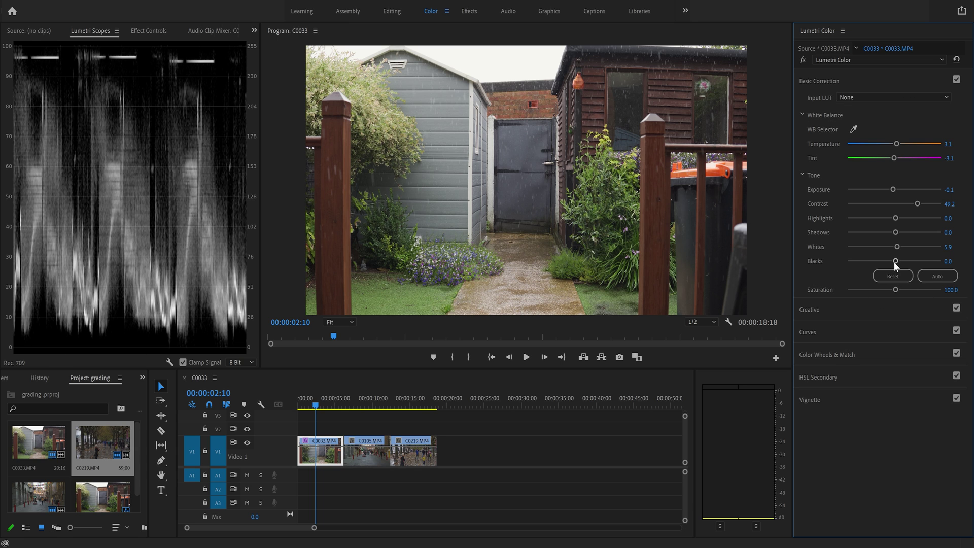
- Lower clip C0033's Blacks to -15.7
mouse_move(895, 261)
mouse_down()
mouse_move(868, 259)
mouse_move(891, 260)
mouse_up()
click(691, 219)
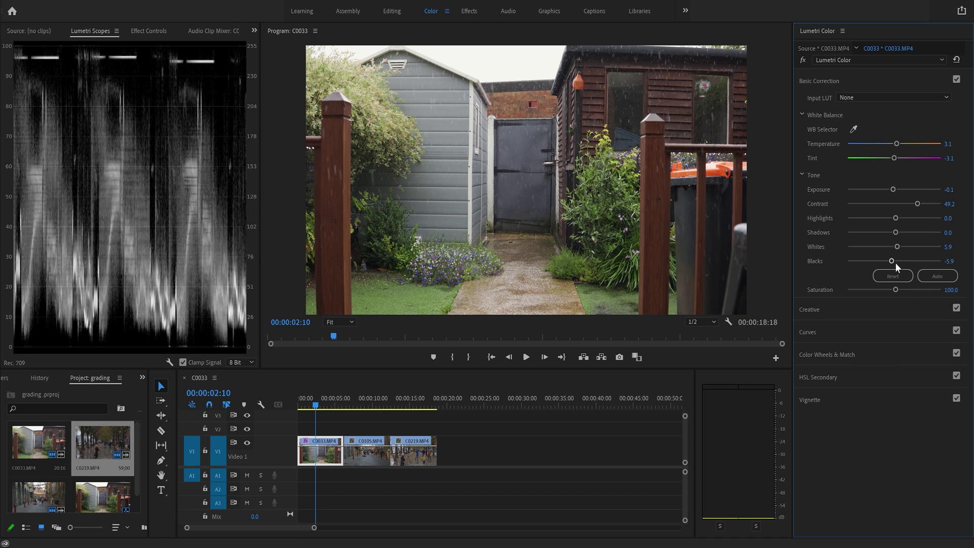
drag(892, 261, 885, 257)
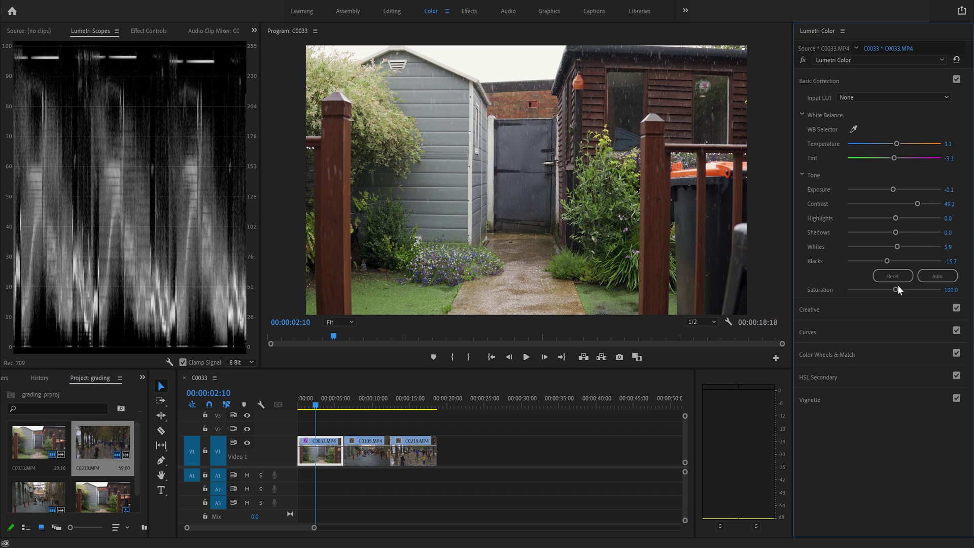
- Set clip C0033's Saturation to 105 and move the playhead back to 00:00:02:06
mouse_move(895, 291)
mouse_down()
mouse_move(963, 296)
mouse_move(842, 285)
mouse_move(902, 291)
mouse_move(894, 290)
mouse_up()
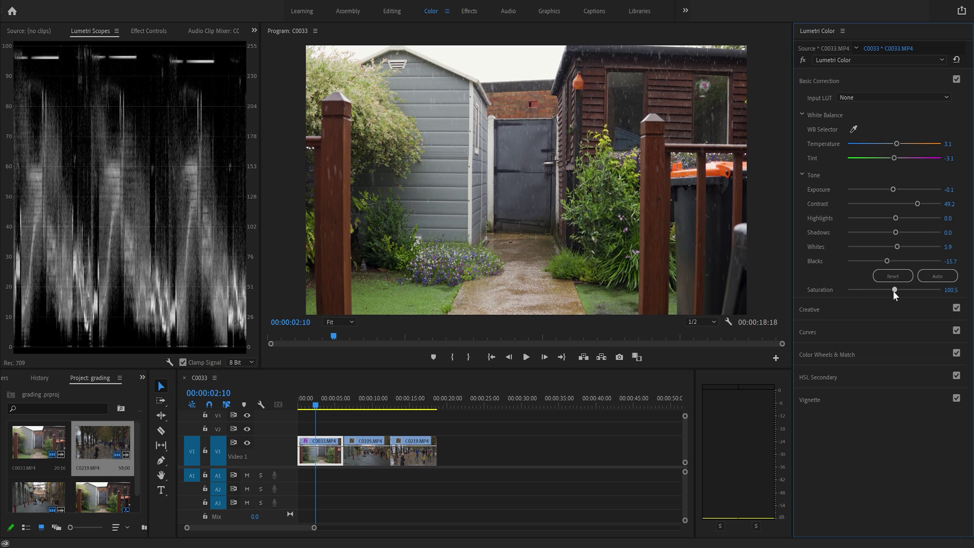
click(950, 290)
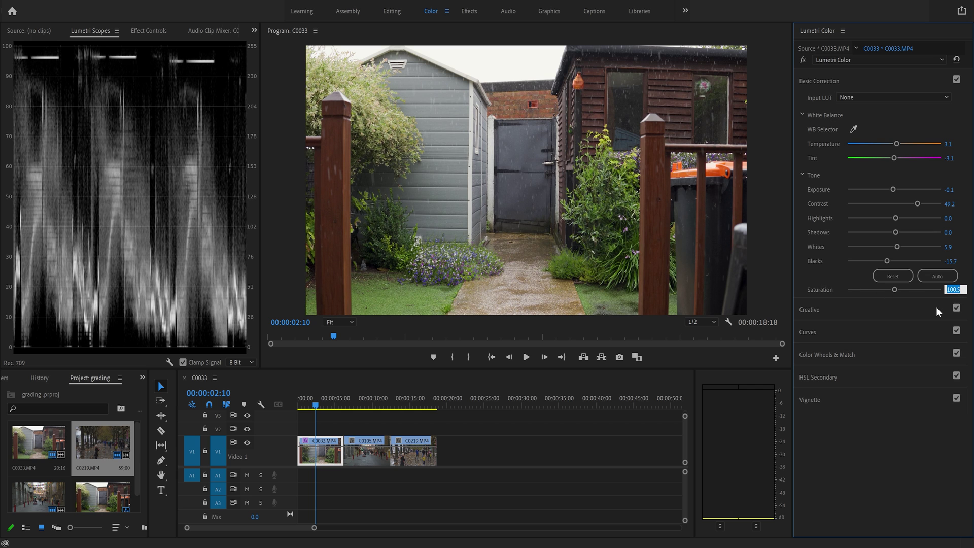
text(105)
key(Return)
click(314, 404)
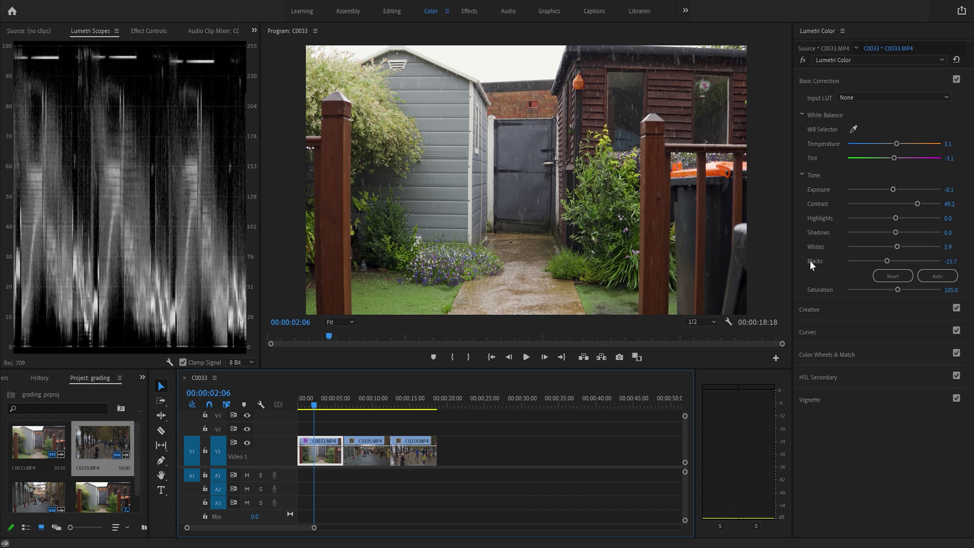
- Compare the garden grade with Basic Correction off and on, play it back, then move to clip C0105
click(957, 81)
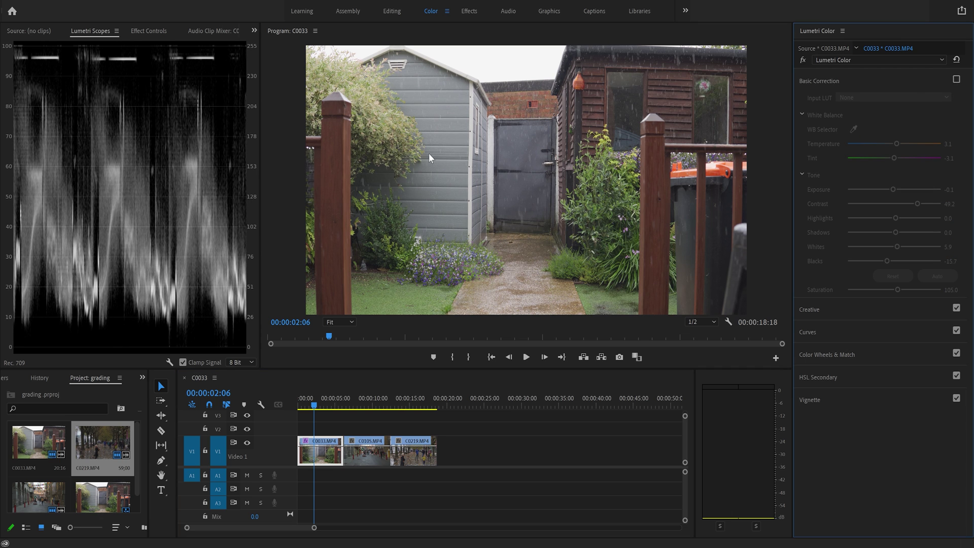
click(956, 79)
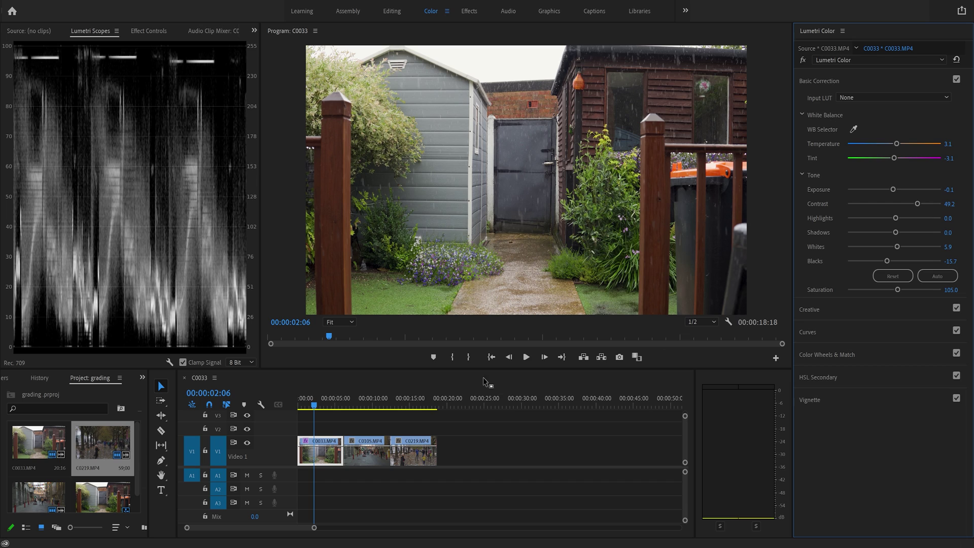
click(526, 358)
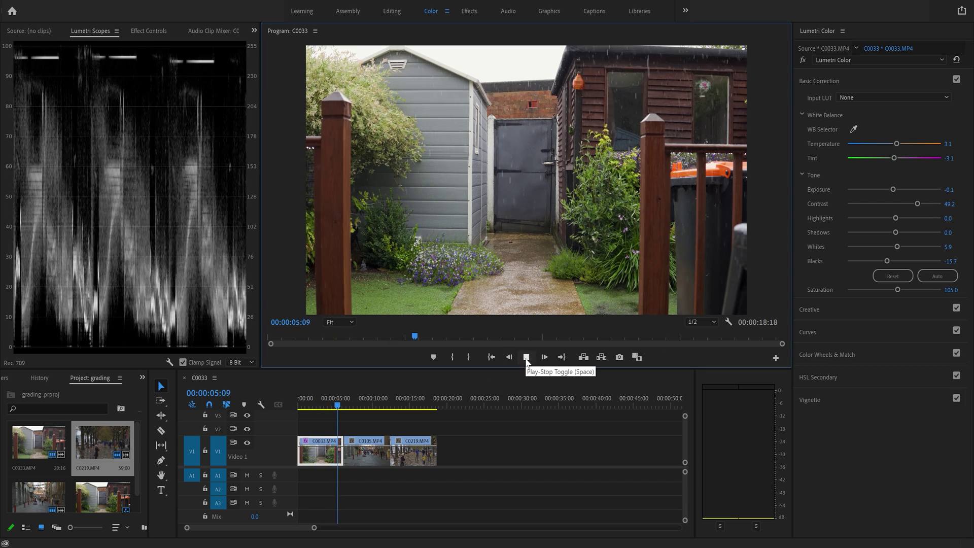
click(526, 358)
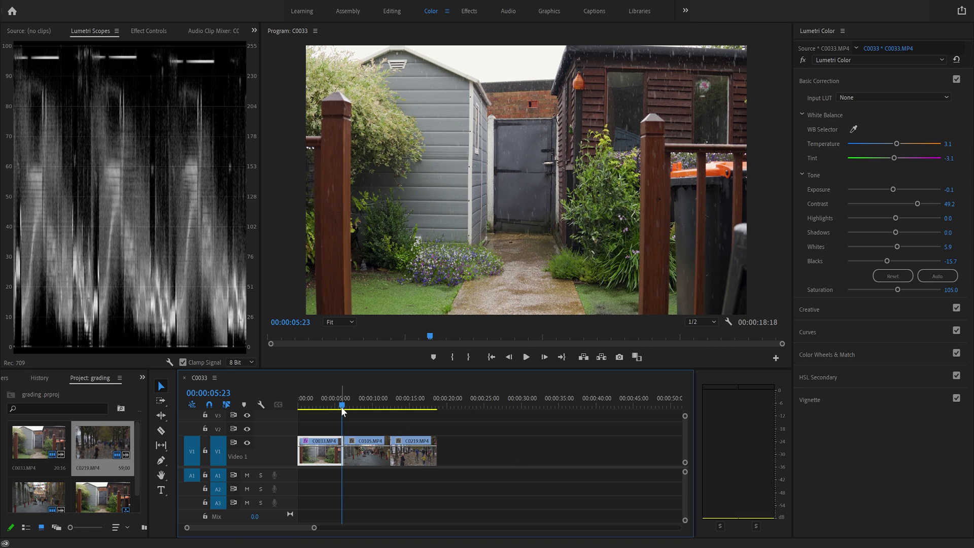
drag(341, 406, 374, 406)
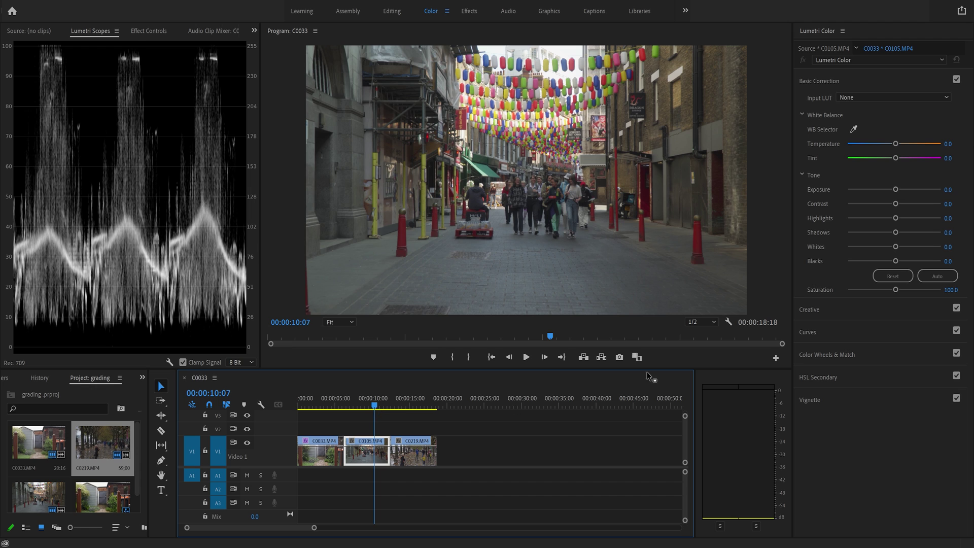
- At 400% preview zoom, white-balance C0105 on a white lantern (Temperature 1.3, Tint -1.7), then refit
click(853, 129)
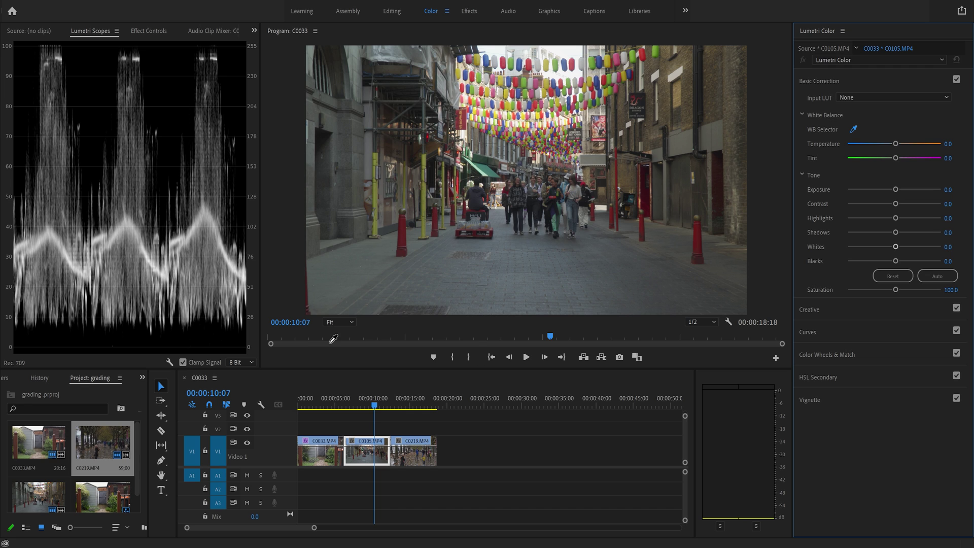
click(853, 129)
click(352, 323)
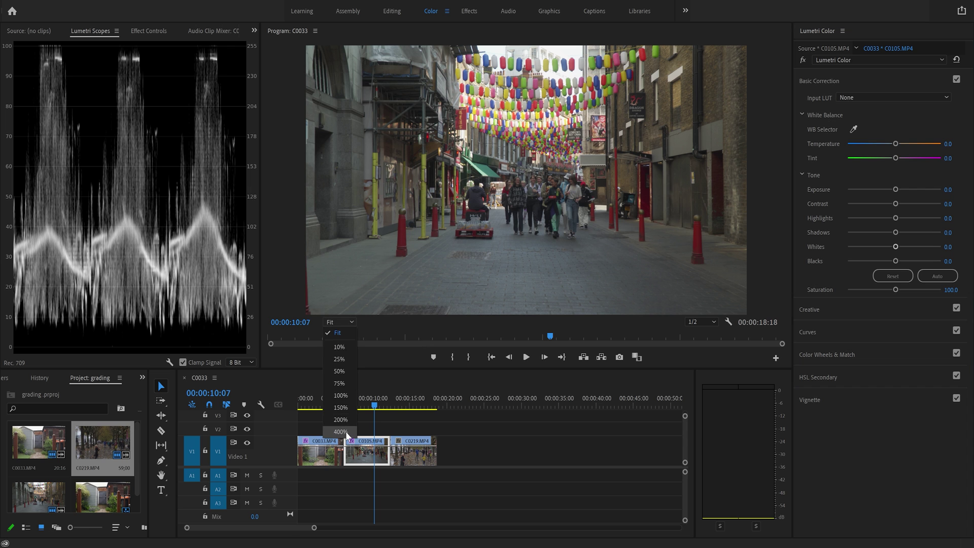
click(345, 431)
drag(787, 182, 780, 133)
click(854, 129)
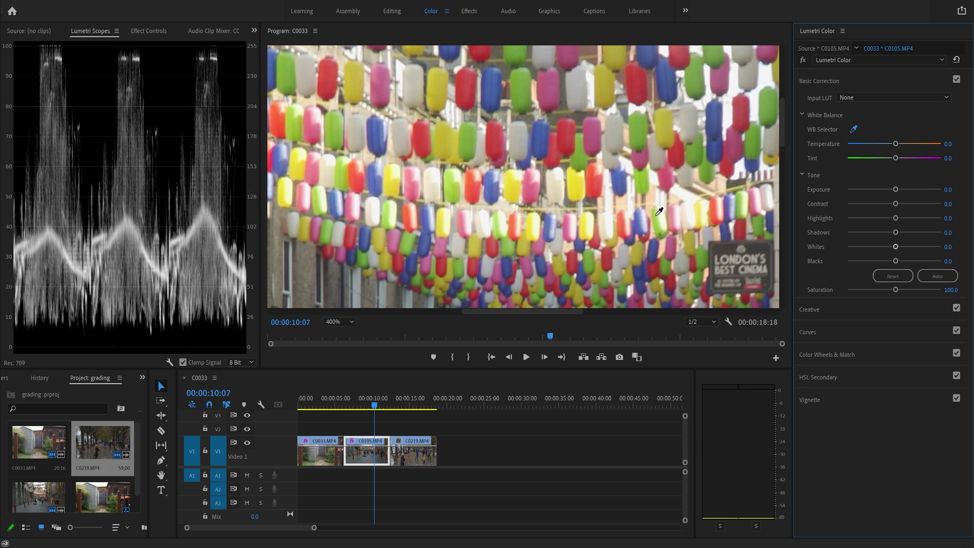
click(616, 228)
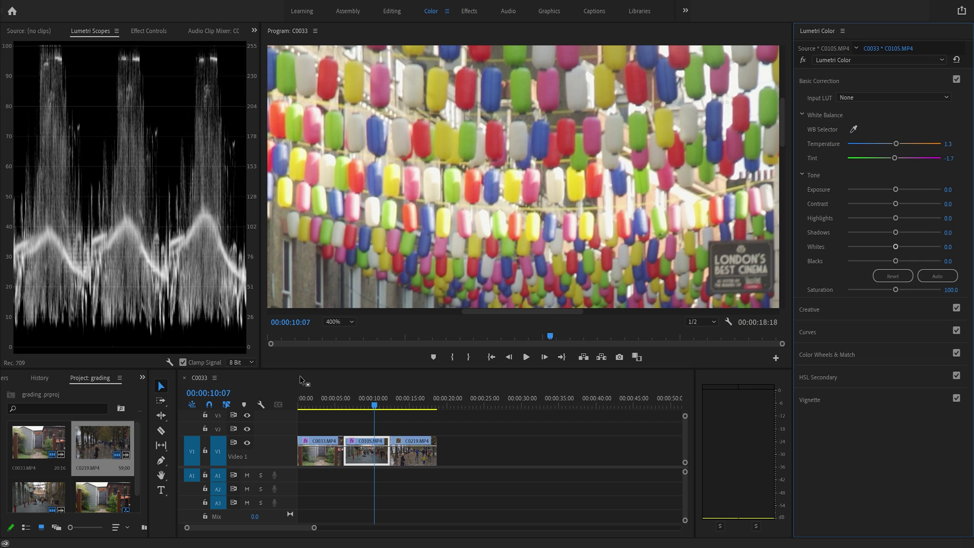
click(351, 323)
click(349, 332)
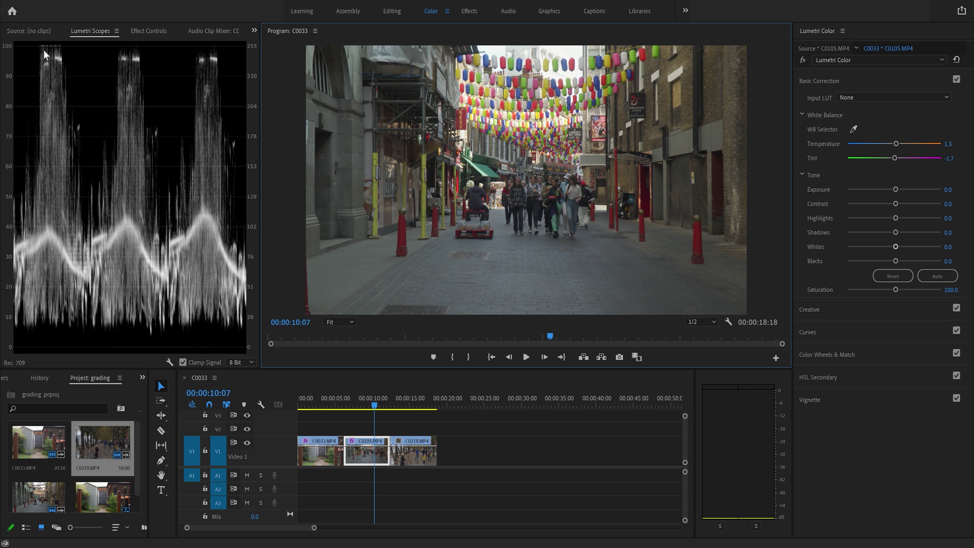
- Lower the street clip C0105's Lumetri Exposure to -0.2
drag(895, 187, 891, 189)
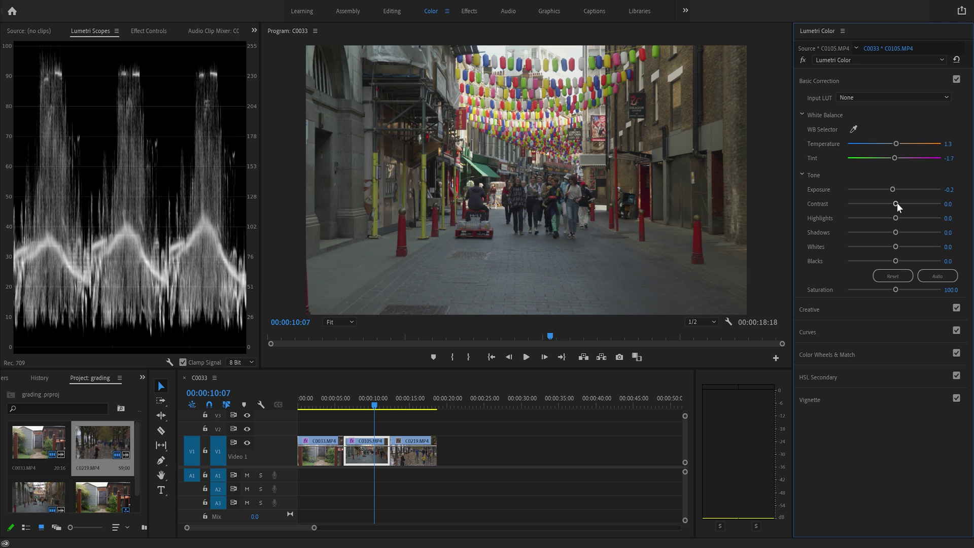
- Increase the street clip C0105's Lumetri Contrast to 45.9
drag(897, 203, 913, 209)
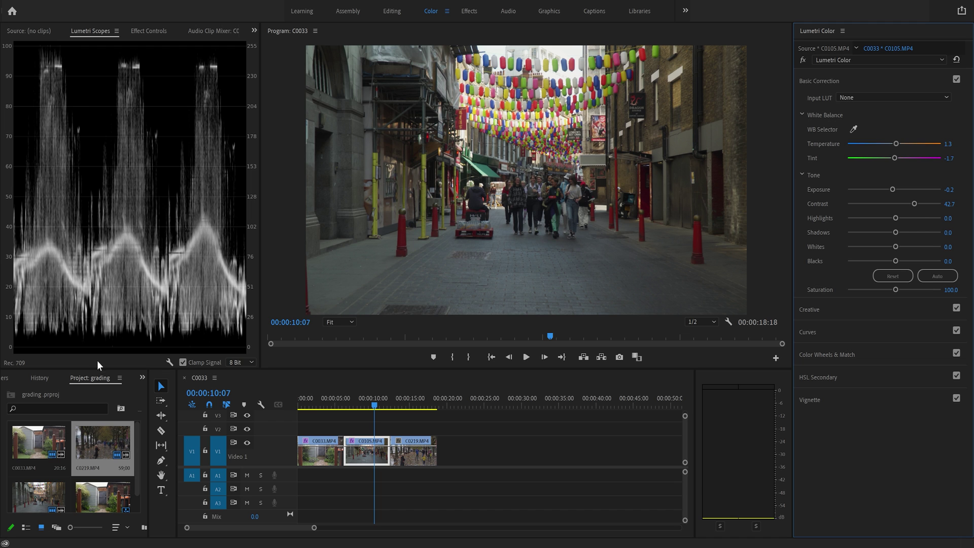
drag(915, 204, 916, 203)
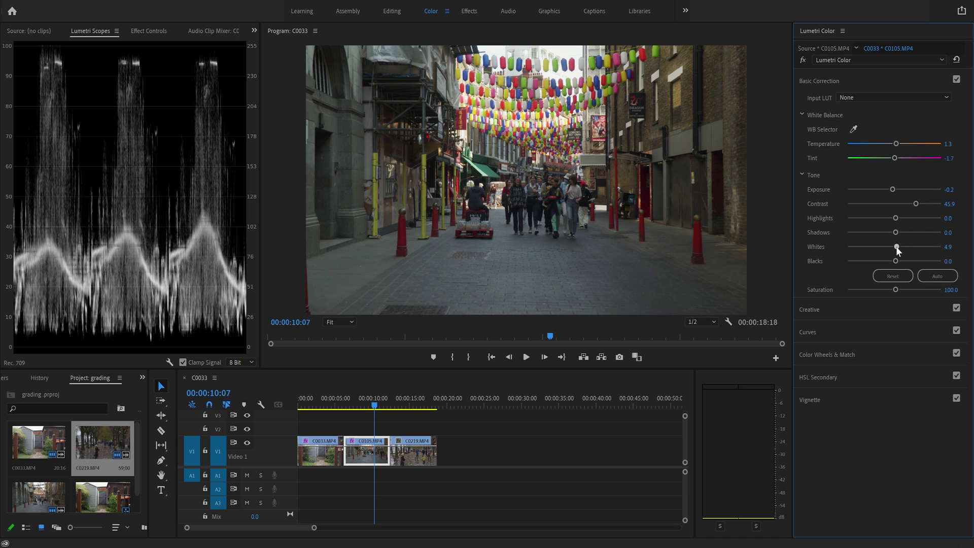
- Set street clip C0105's Whites to 8.1 and raise its Blacks to 4.9
drag(896, 245, 899, 246)
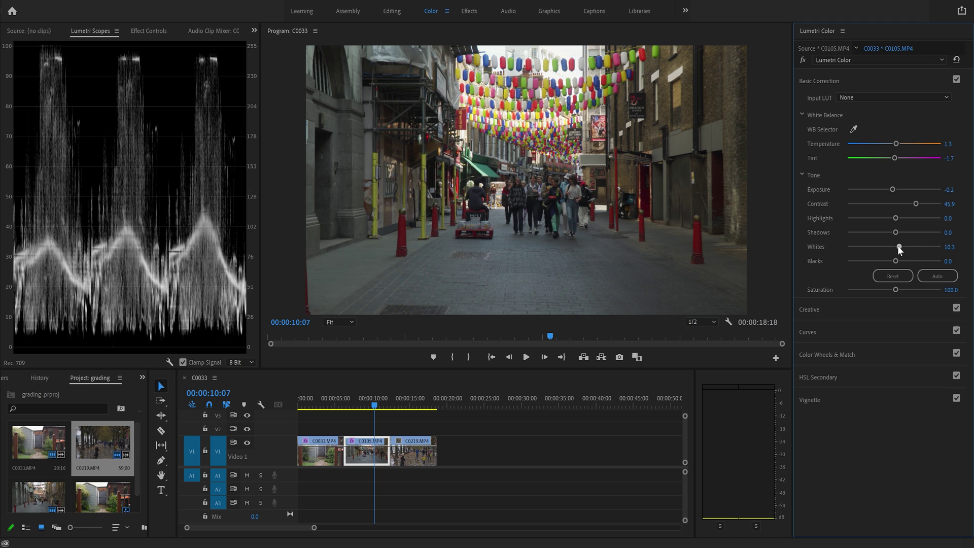
drag(898, 246, 897, 246)
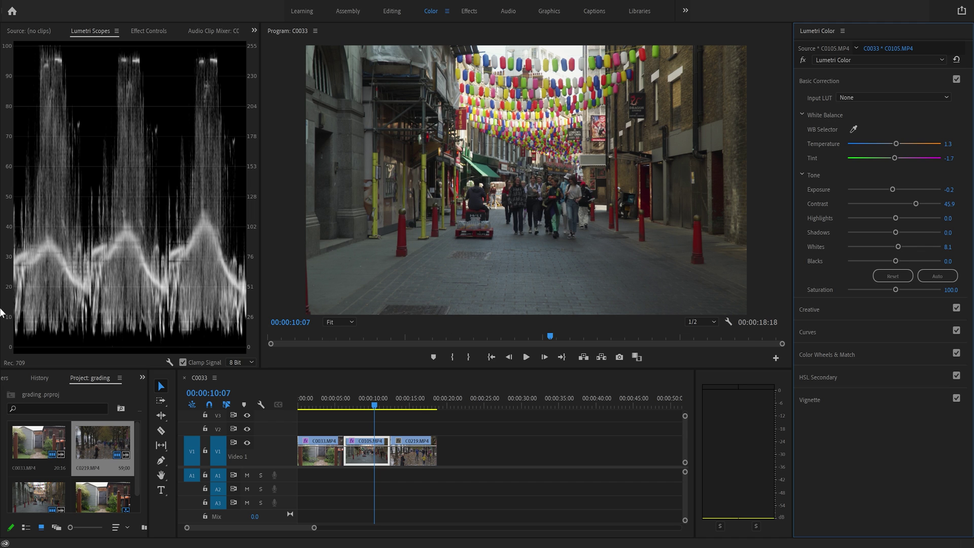
drag(896, 262, 897, 262)
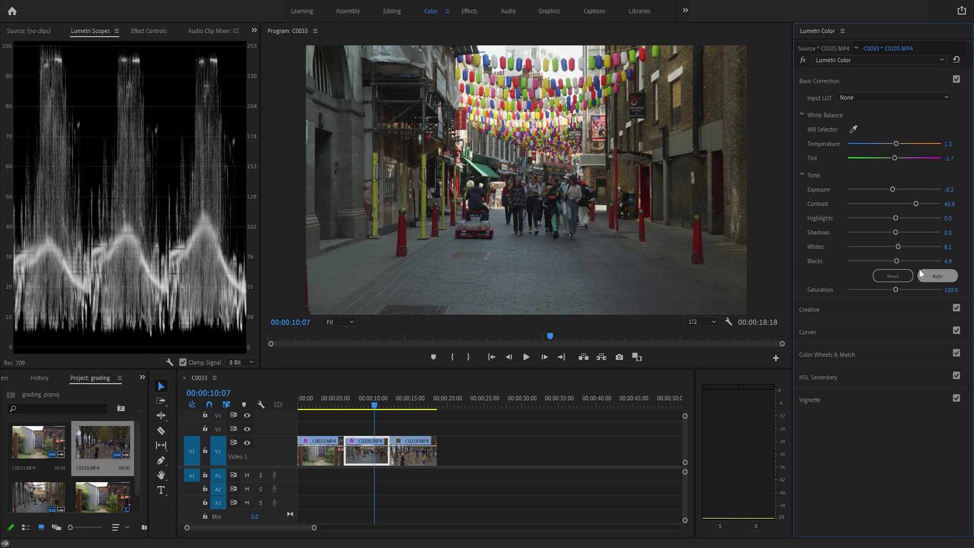
- Drop street clip C0105's Blacks to -17.8 and set Saturation to 105
drag(894, 263, 888, 262)
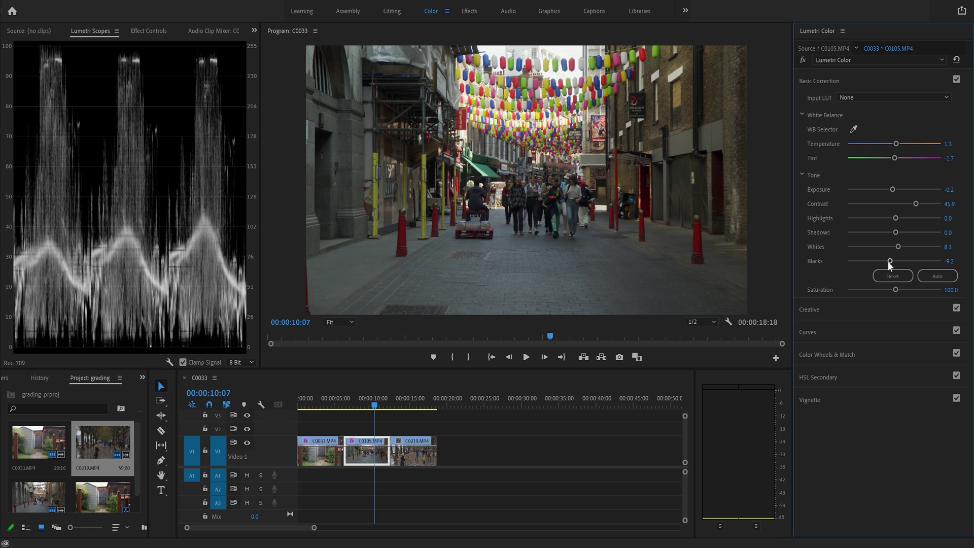
drag(889, 263, 885, 263)
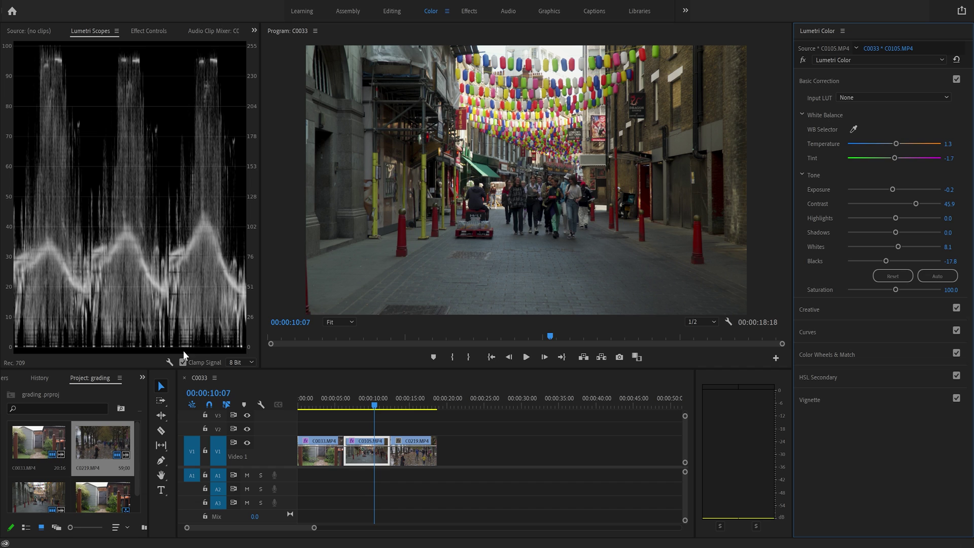
click(955, 290)
text(105)
key(Return)
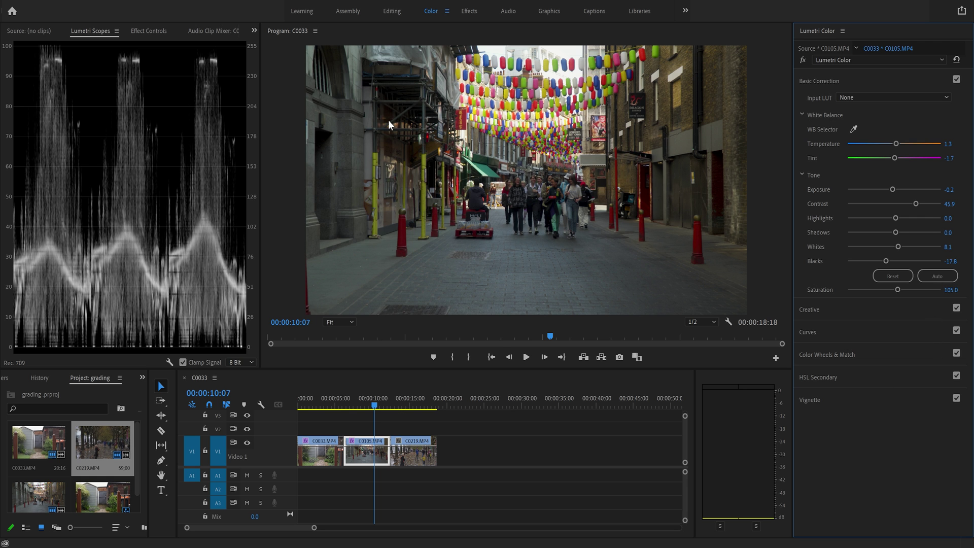
- Compare the street clip with Basic Correction bypassed and then re-enabled
mouse_move(373, 401)
mouse_down()
mouse_move(359, 401)
mouse_move(366, 408)
mouse_up()
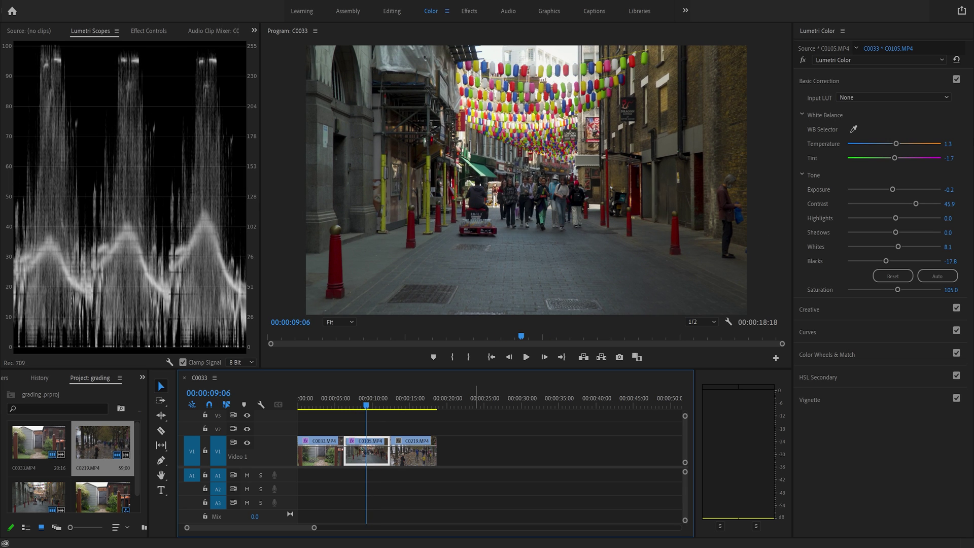
click(956, 80)
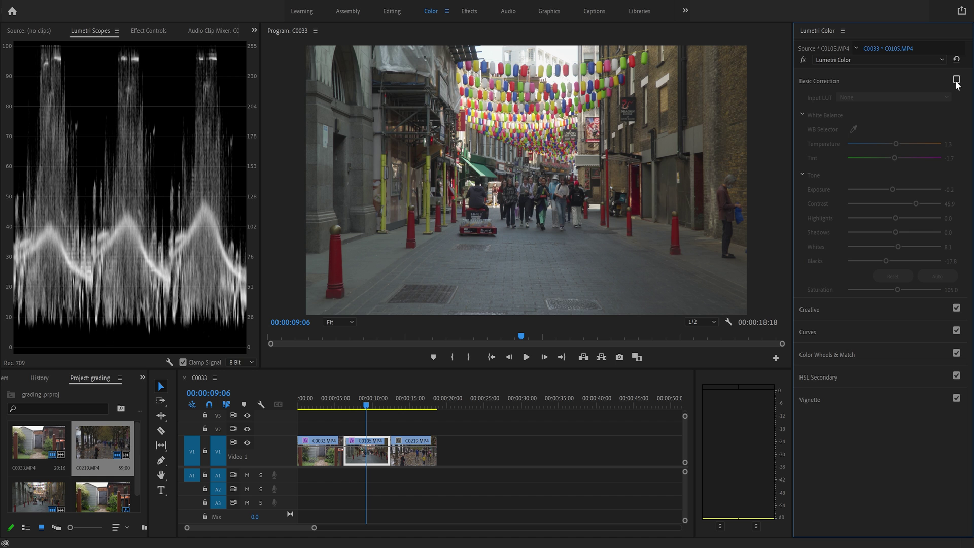
click(956, 81)
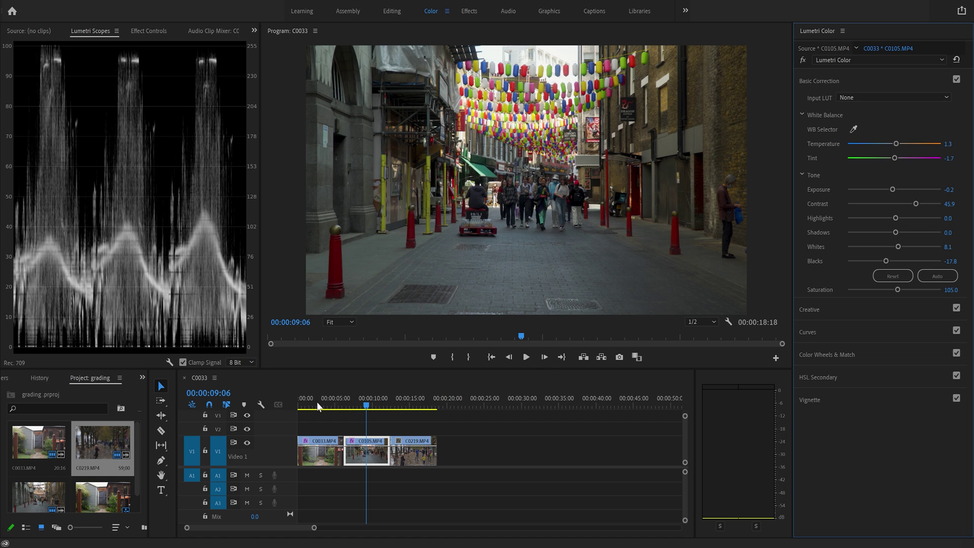
- Play the street clip from 06:20, toggling Basic Correction to compare the grade
click(349, 405)
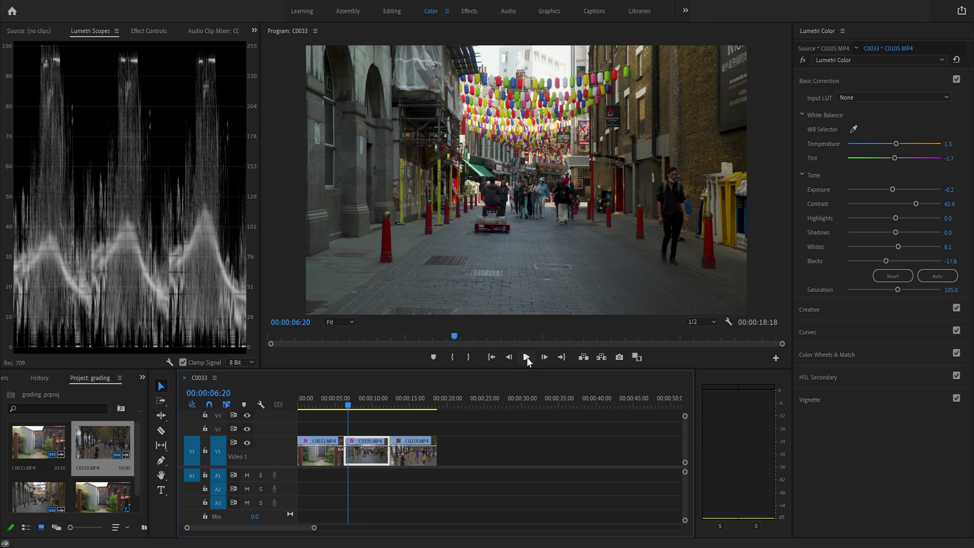
click(526, 357)
click(956, 80)
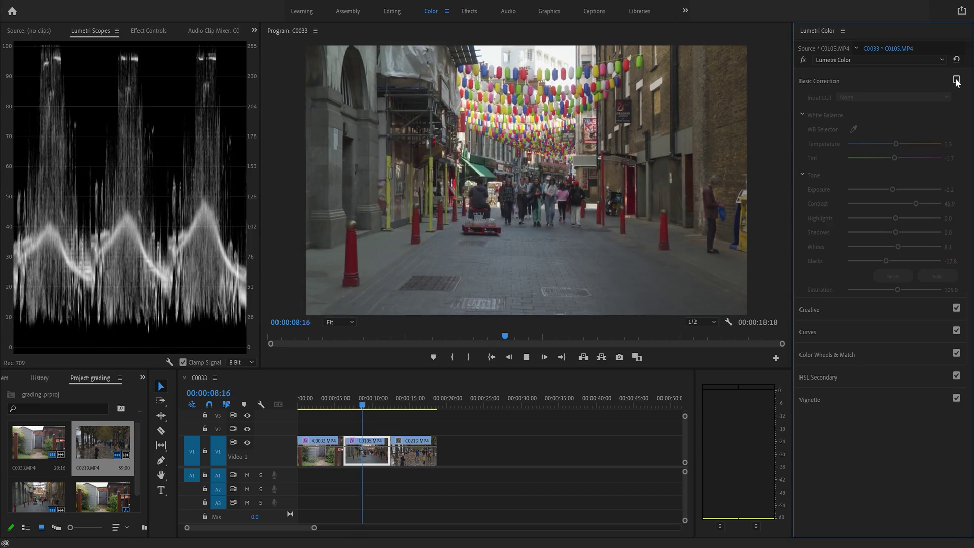
click(956, 79)
click(956, 79)
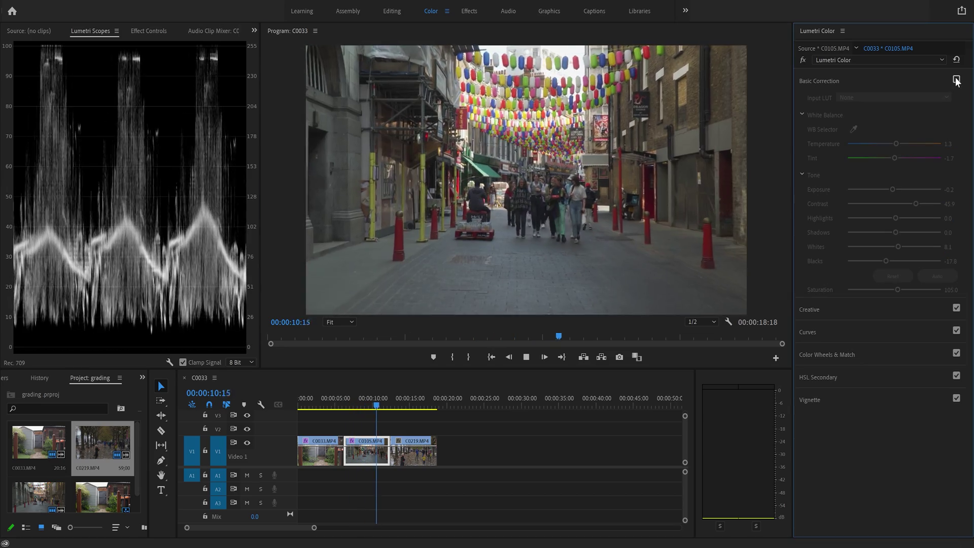
click(956, 80)
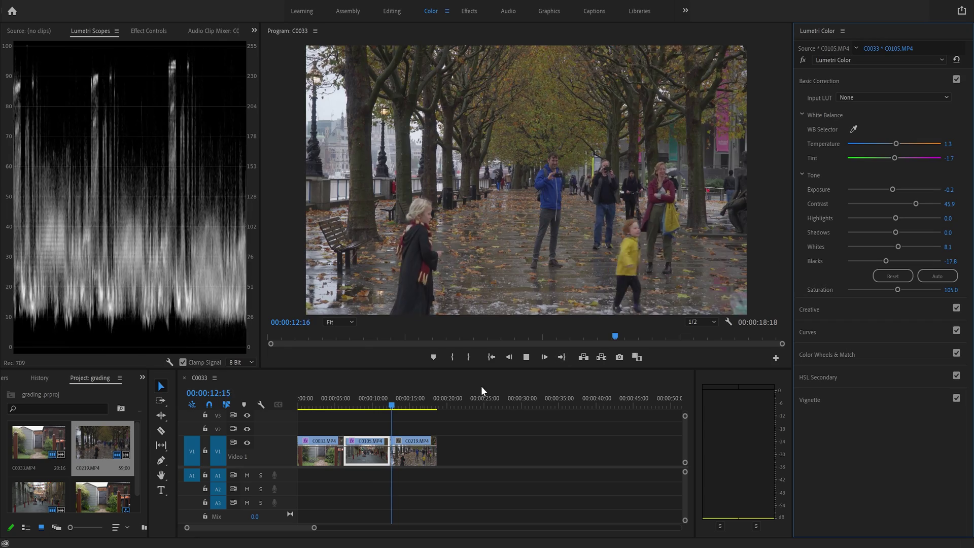
click(527, 357)
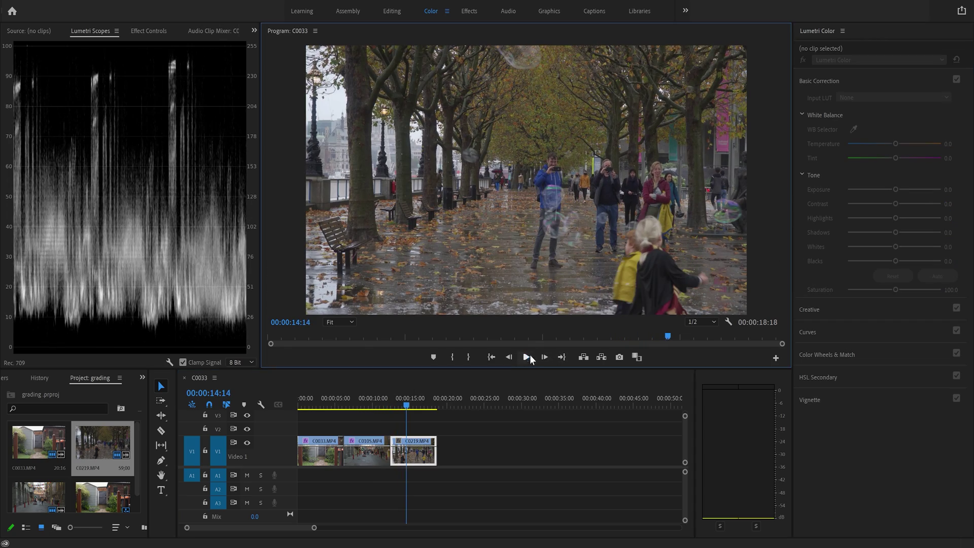
- Check the street clip at 07:14, then the garden clip C0033, then C0105 again
click(388, 425)
click(353, 400)
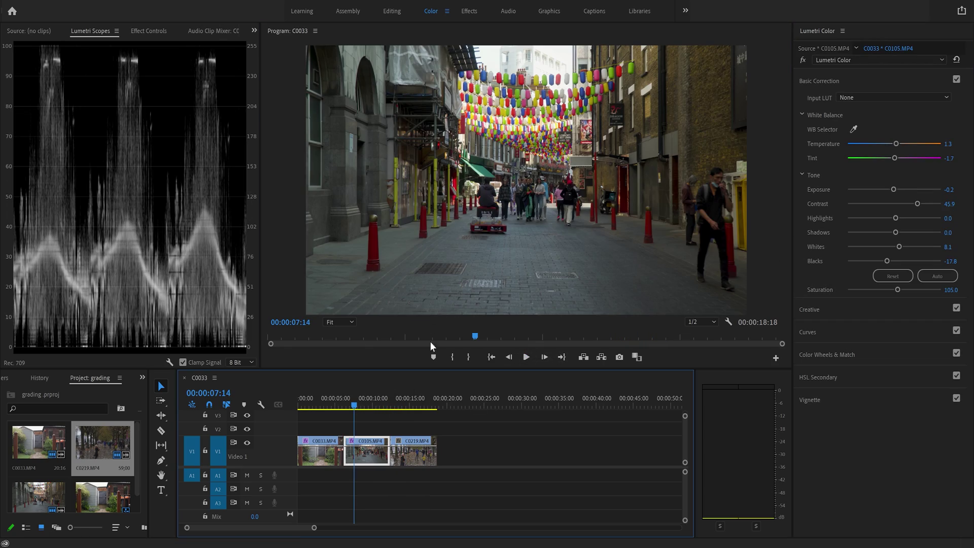
click(314, 403)
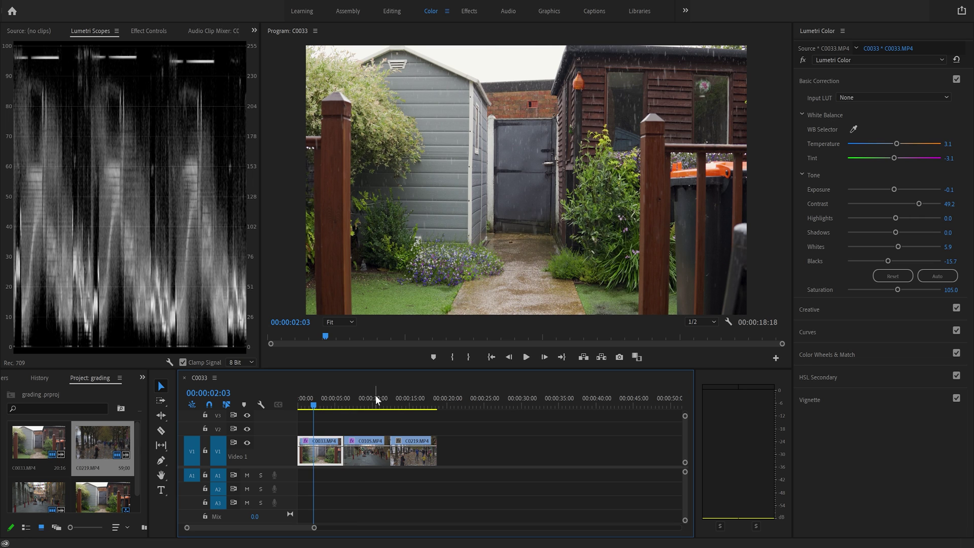
click(376, 397)
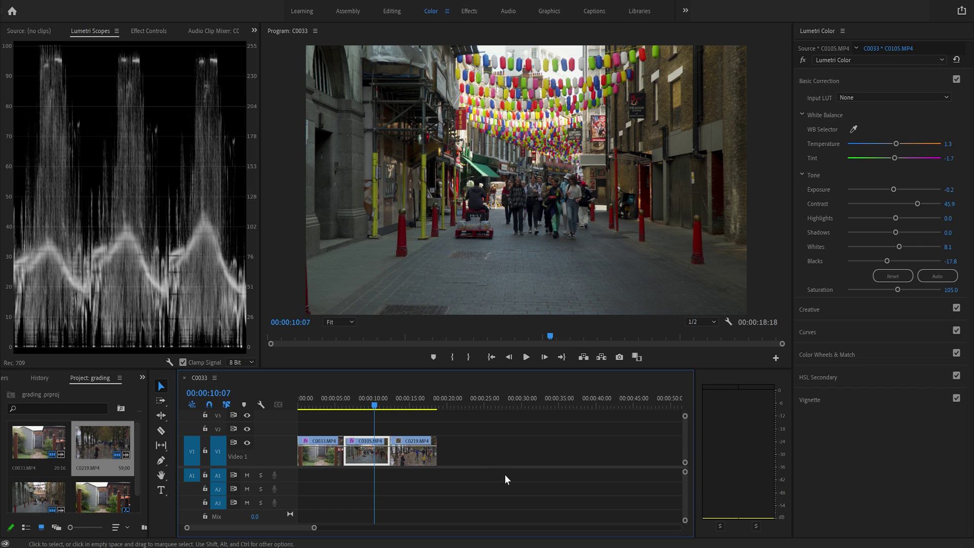
- Select clip C0219 and magnify the Program monitor to 400%, panning across the frame
click(412, 398)
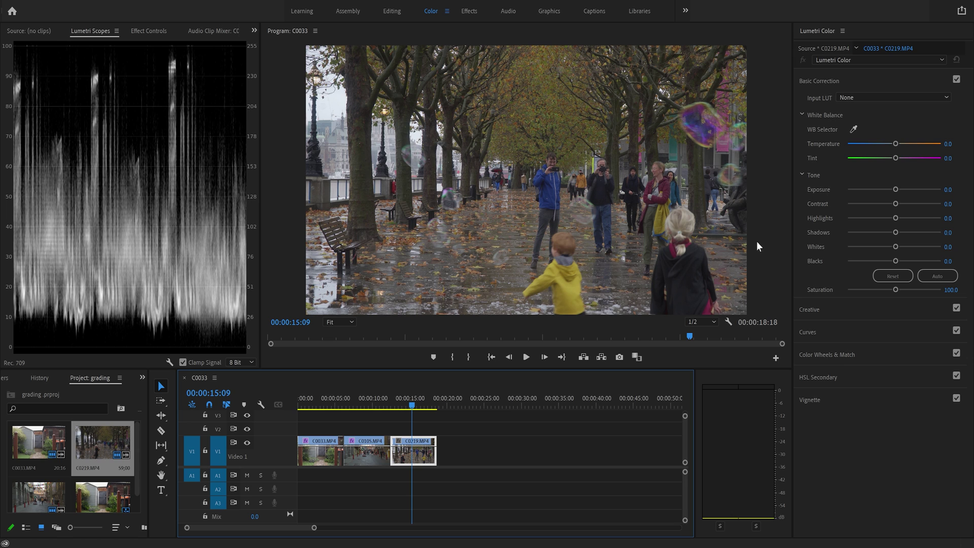
click(854, 129)
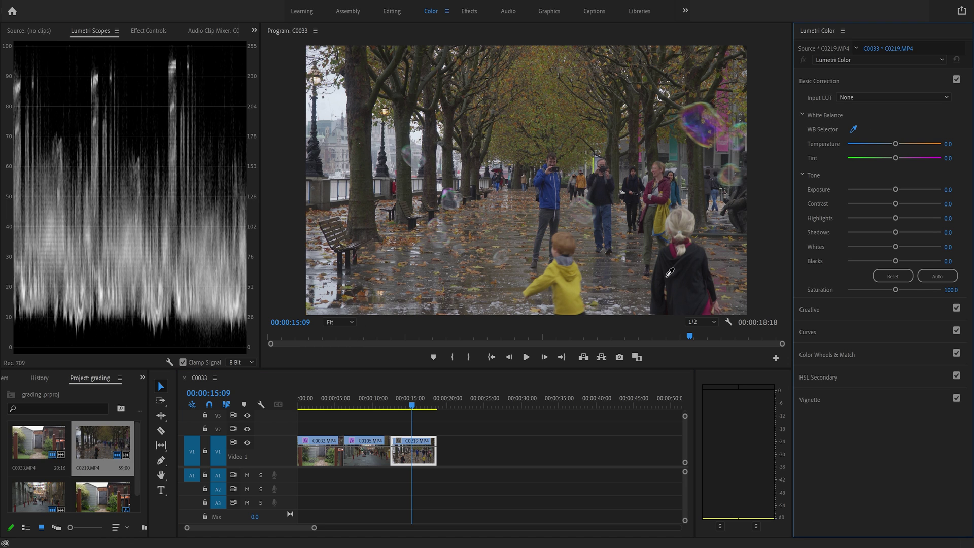
click(351, 324)
click(351, 323)
click(346, 427)
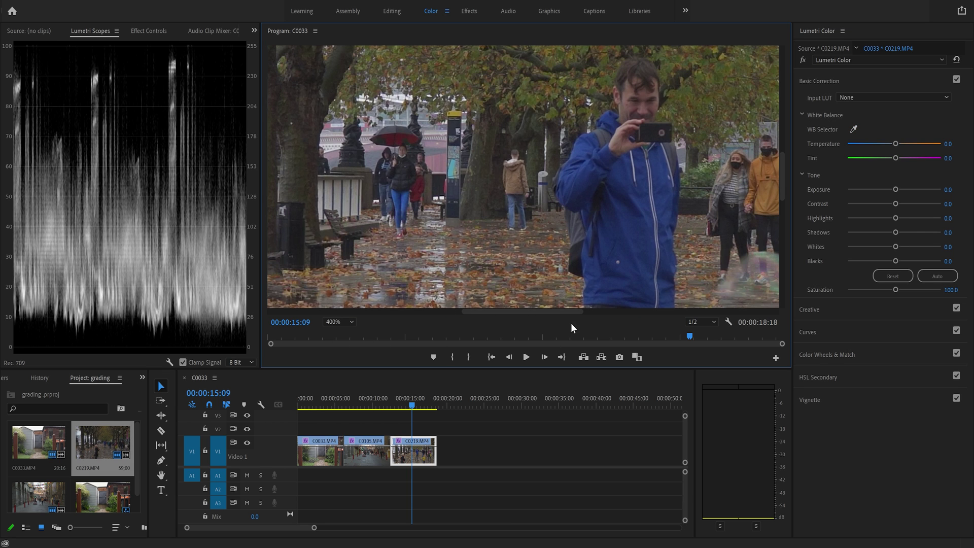
drag(537, 314, 327, 320)
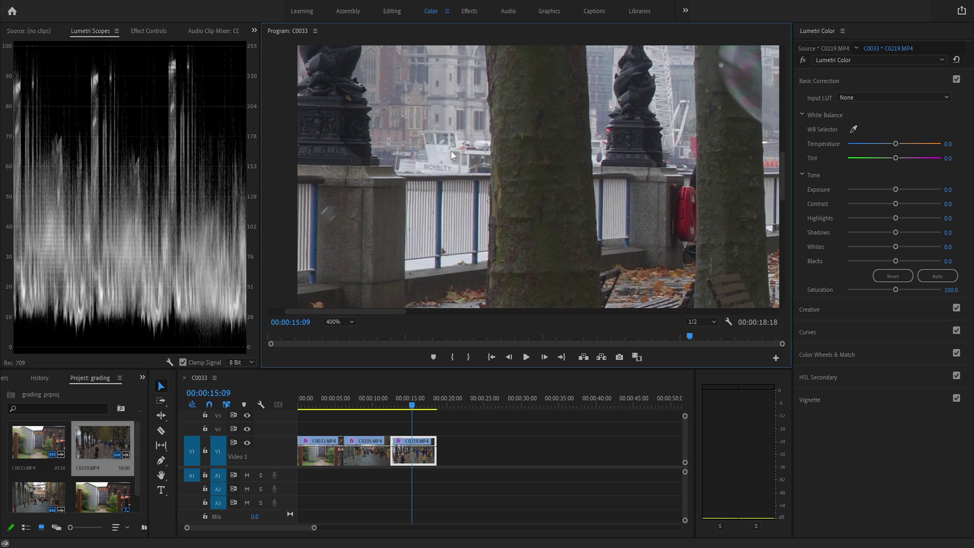
- White-balance C0219 from the boat and railing (Temperature -2.9, Tint -5.9), then return to Fit
click(854, 130)
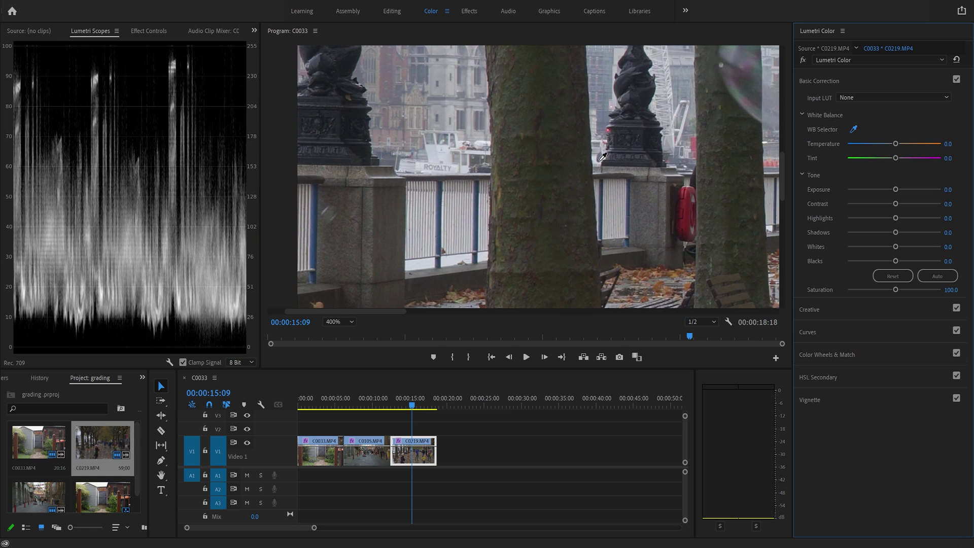
click(449, 160)
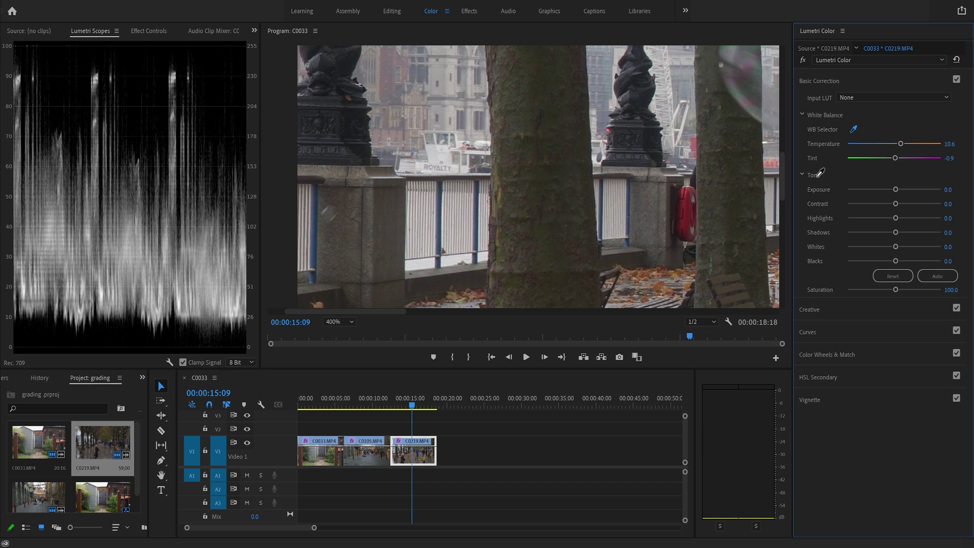
click(857, 135)
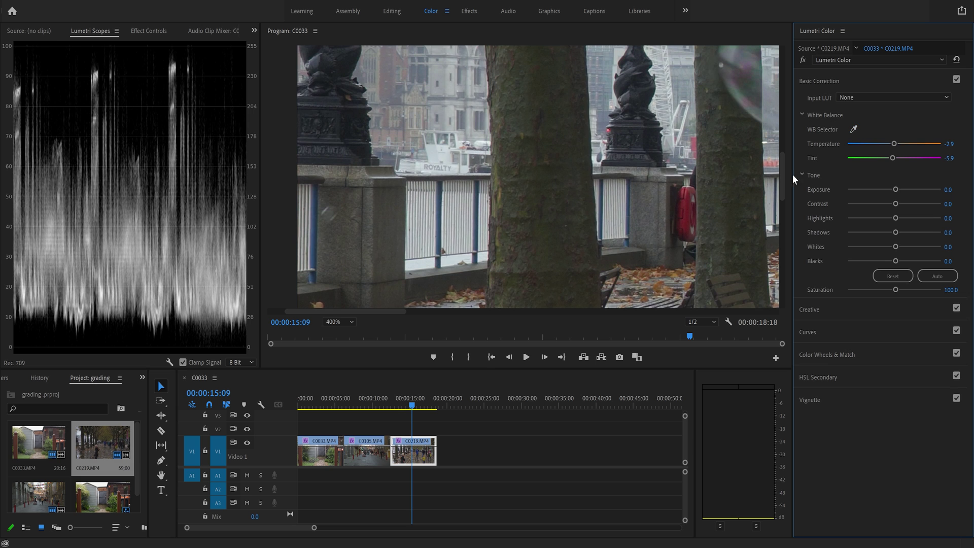
click(351, 321)
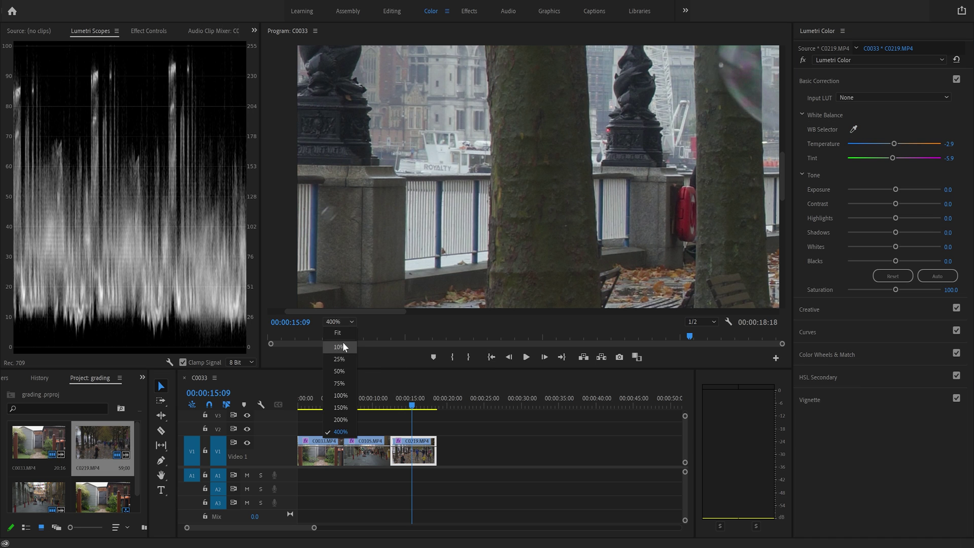
click(337, 332)
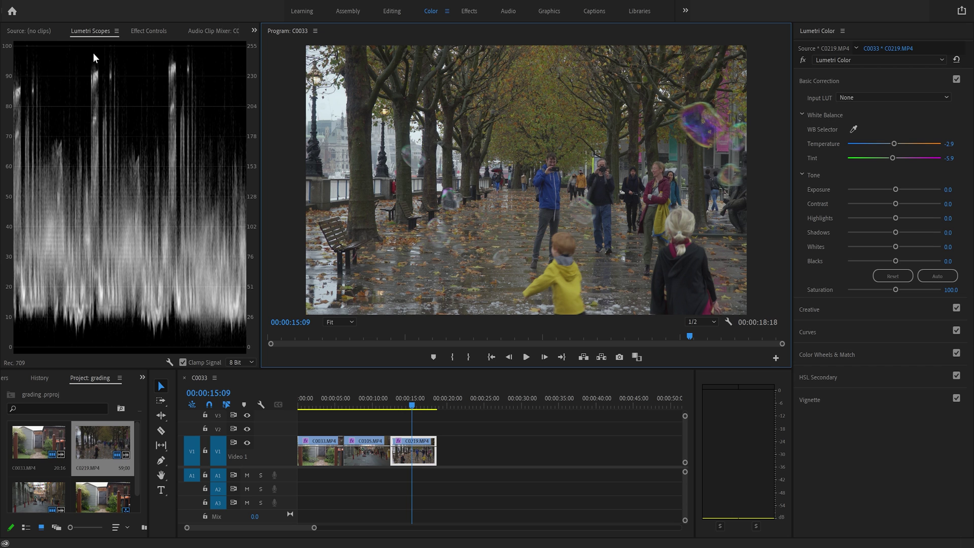
- Set C0219's Exposure to -0.1, Contrast to 48.1 and Whites to 11.4
drag(898, 188, 893, 189)
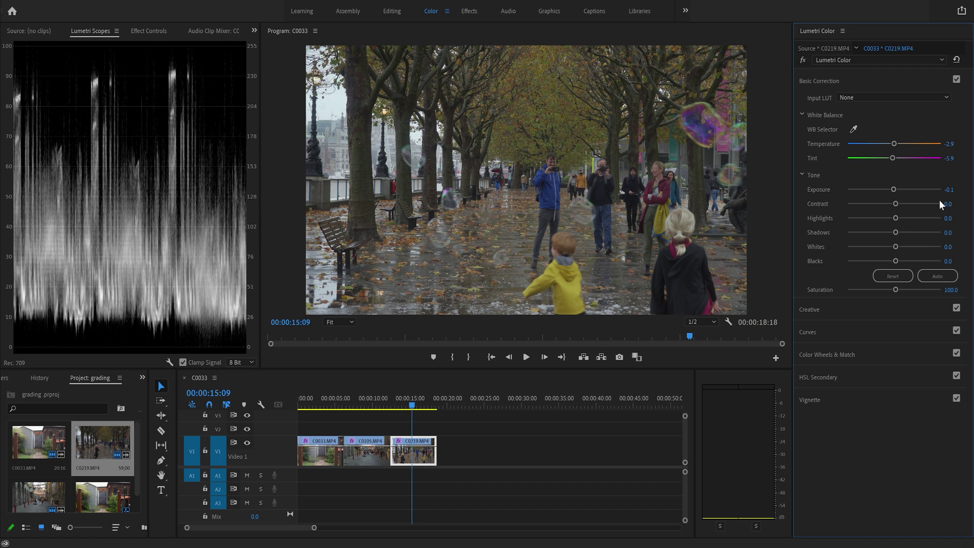
drag(895, 203, 917, 204)
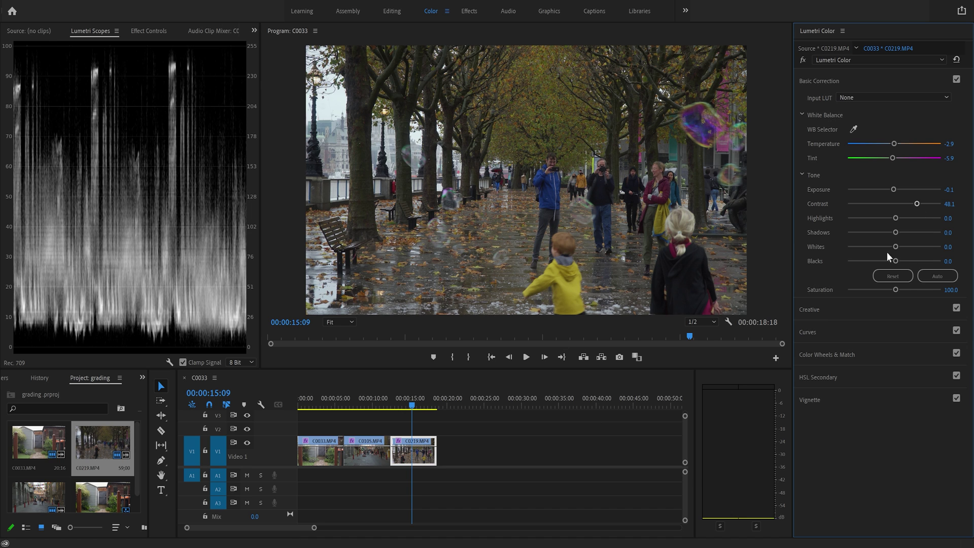
drag(895, 247, 898, 247)
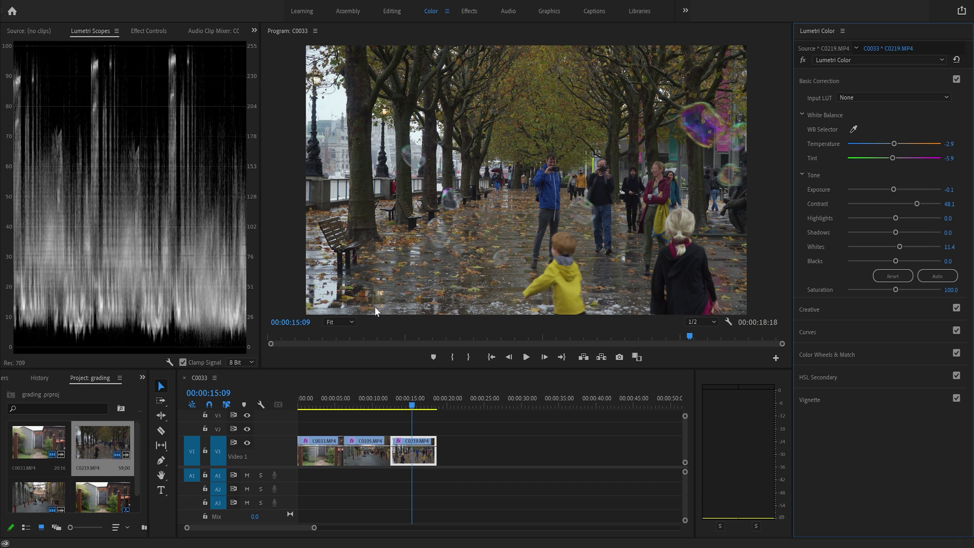
- Deepen C0219's Blacks to -13.5 and set its Saturation to 105
drag(895, 261, 892, 262)
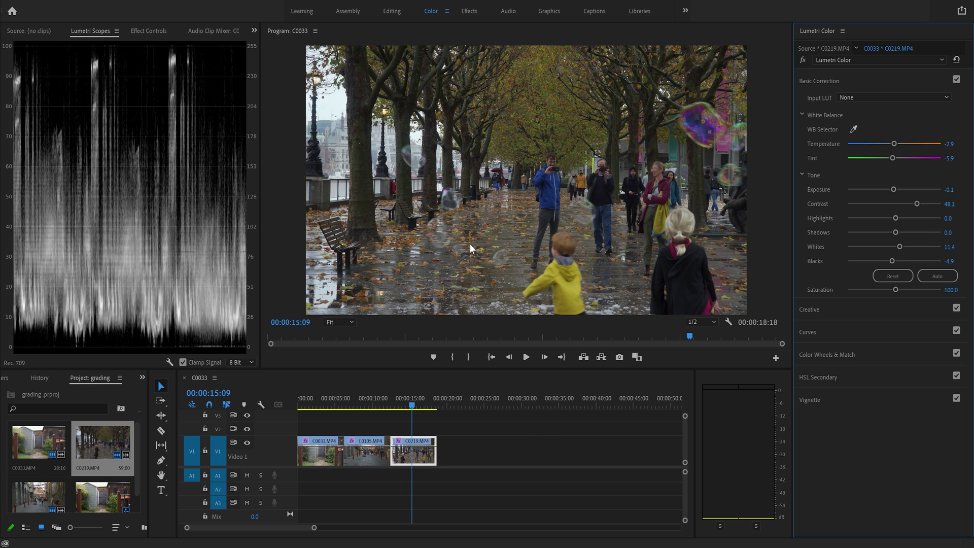
drag(891, 262, 887, 262)
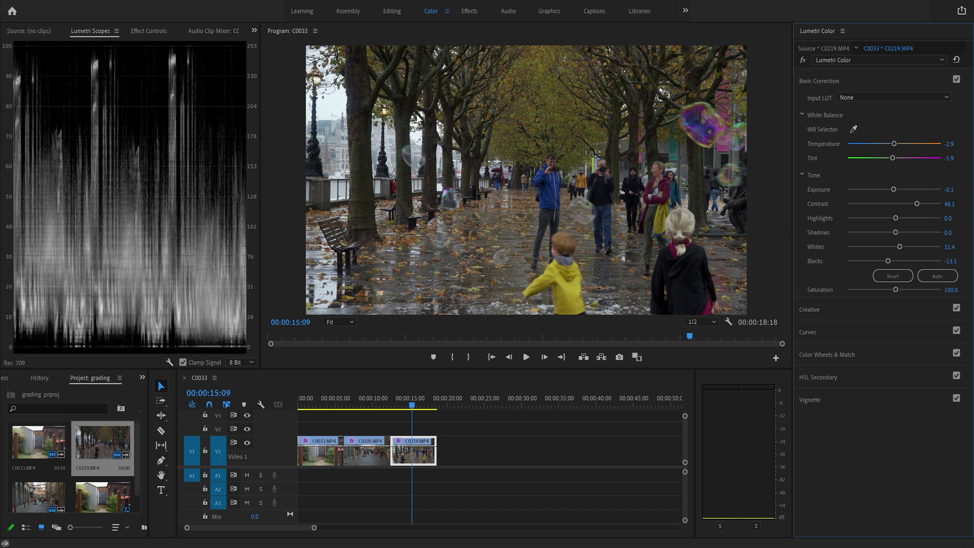
click(952, 290)
text(105)
key(Return)
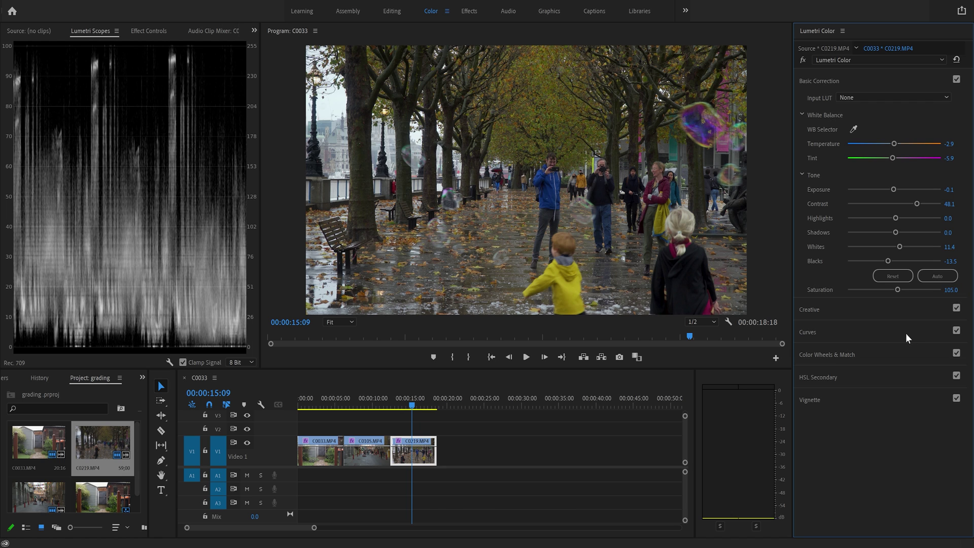
drag(410, 407, 396, 406)
click(526, 358)
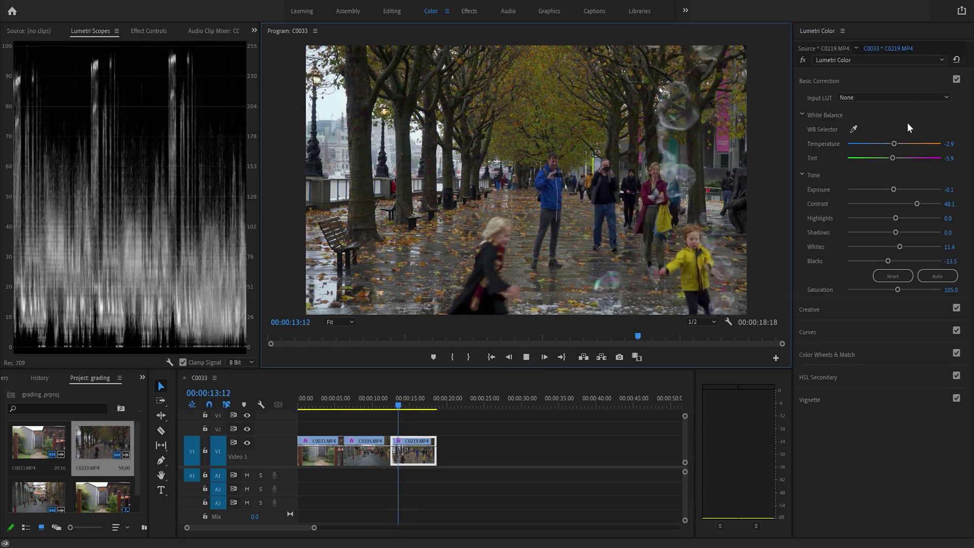
click(956, 80)
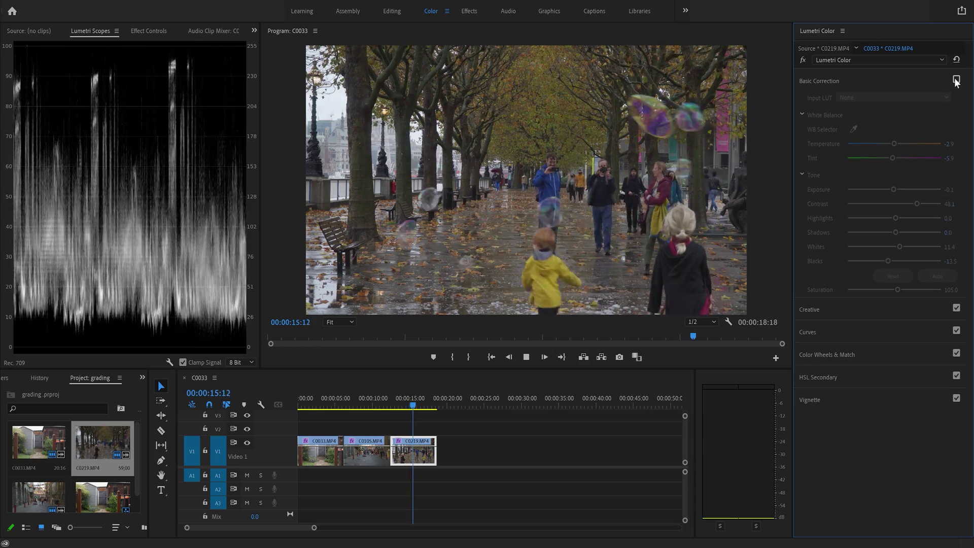
click(956, 80)
click(401, 406)
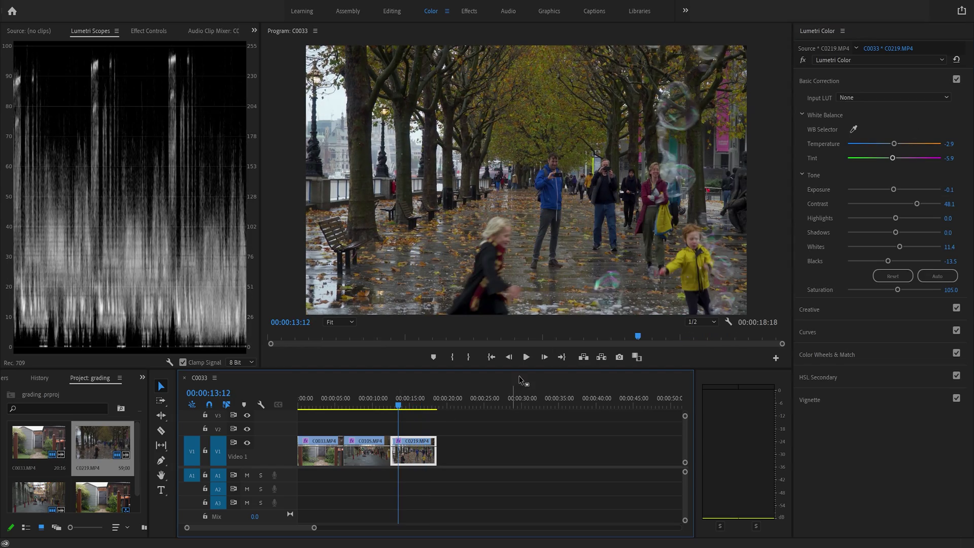
click(526, 357)
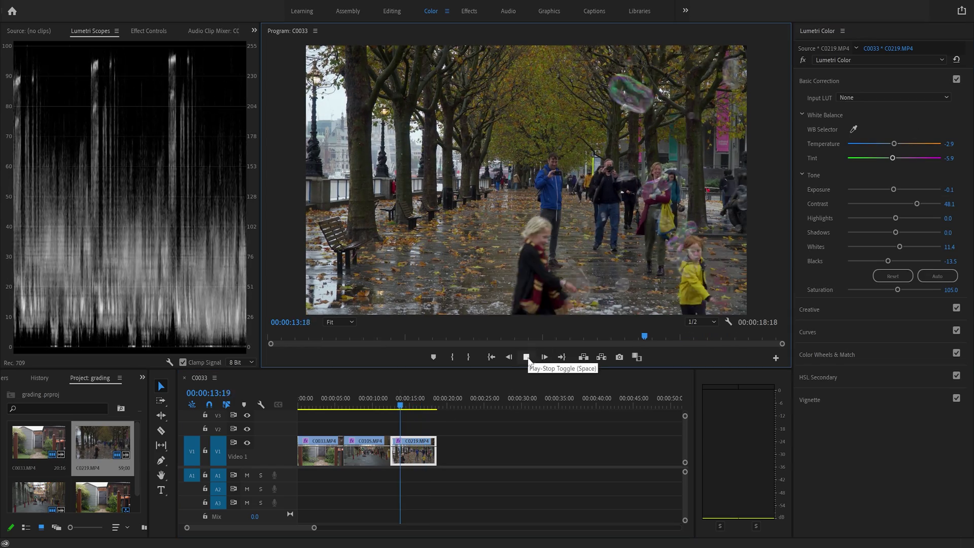
click(956, 80)
click(956, 80)
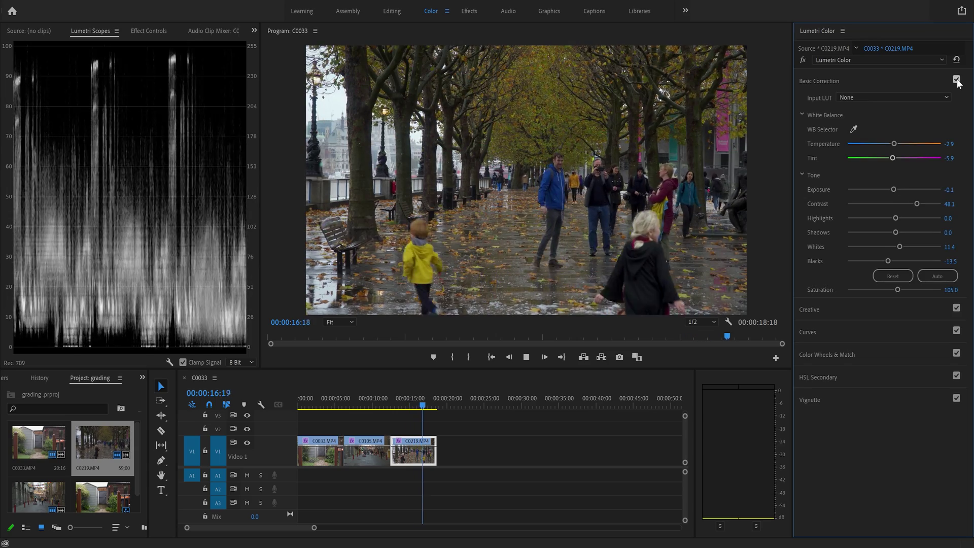
click(527, 358)
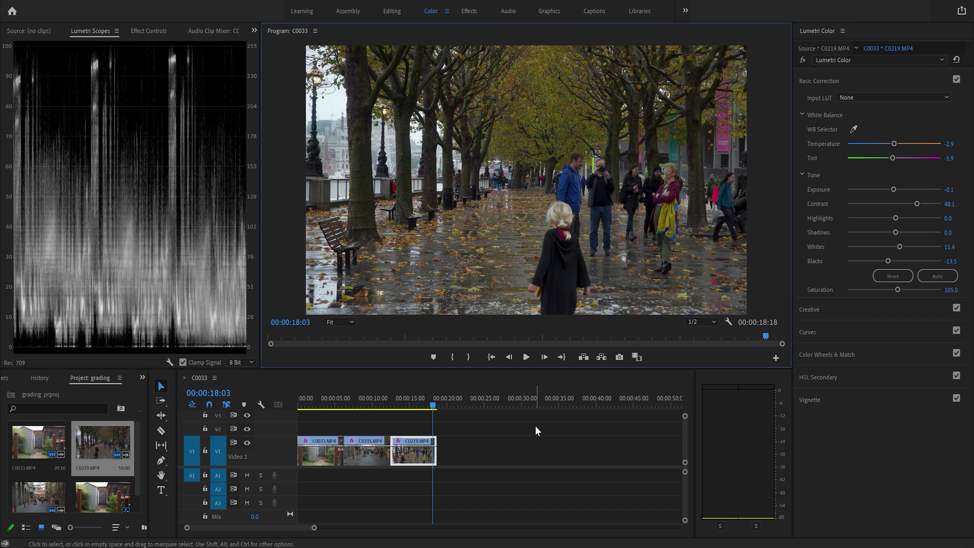
- Save the grading project with Ctrl+S
key(ctrl+s)
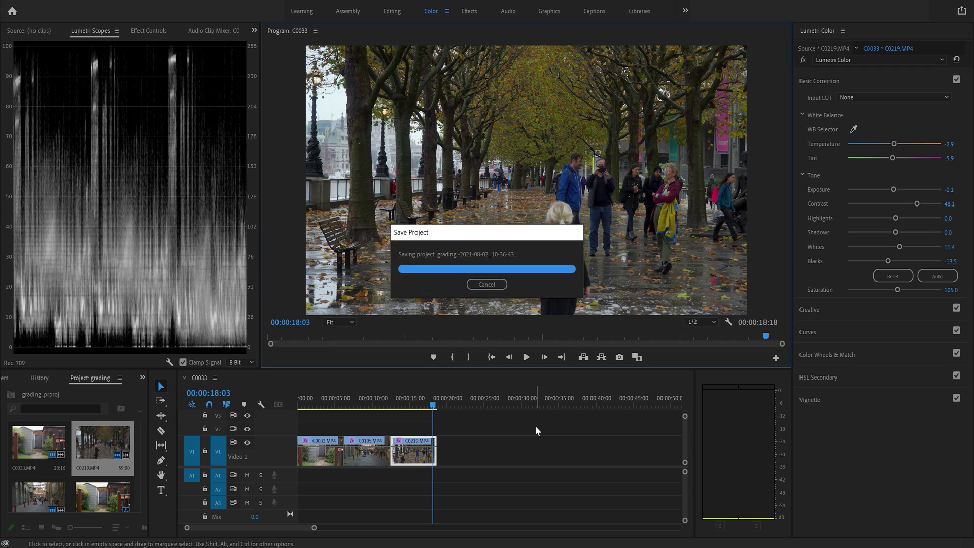